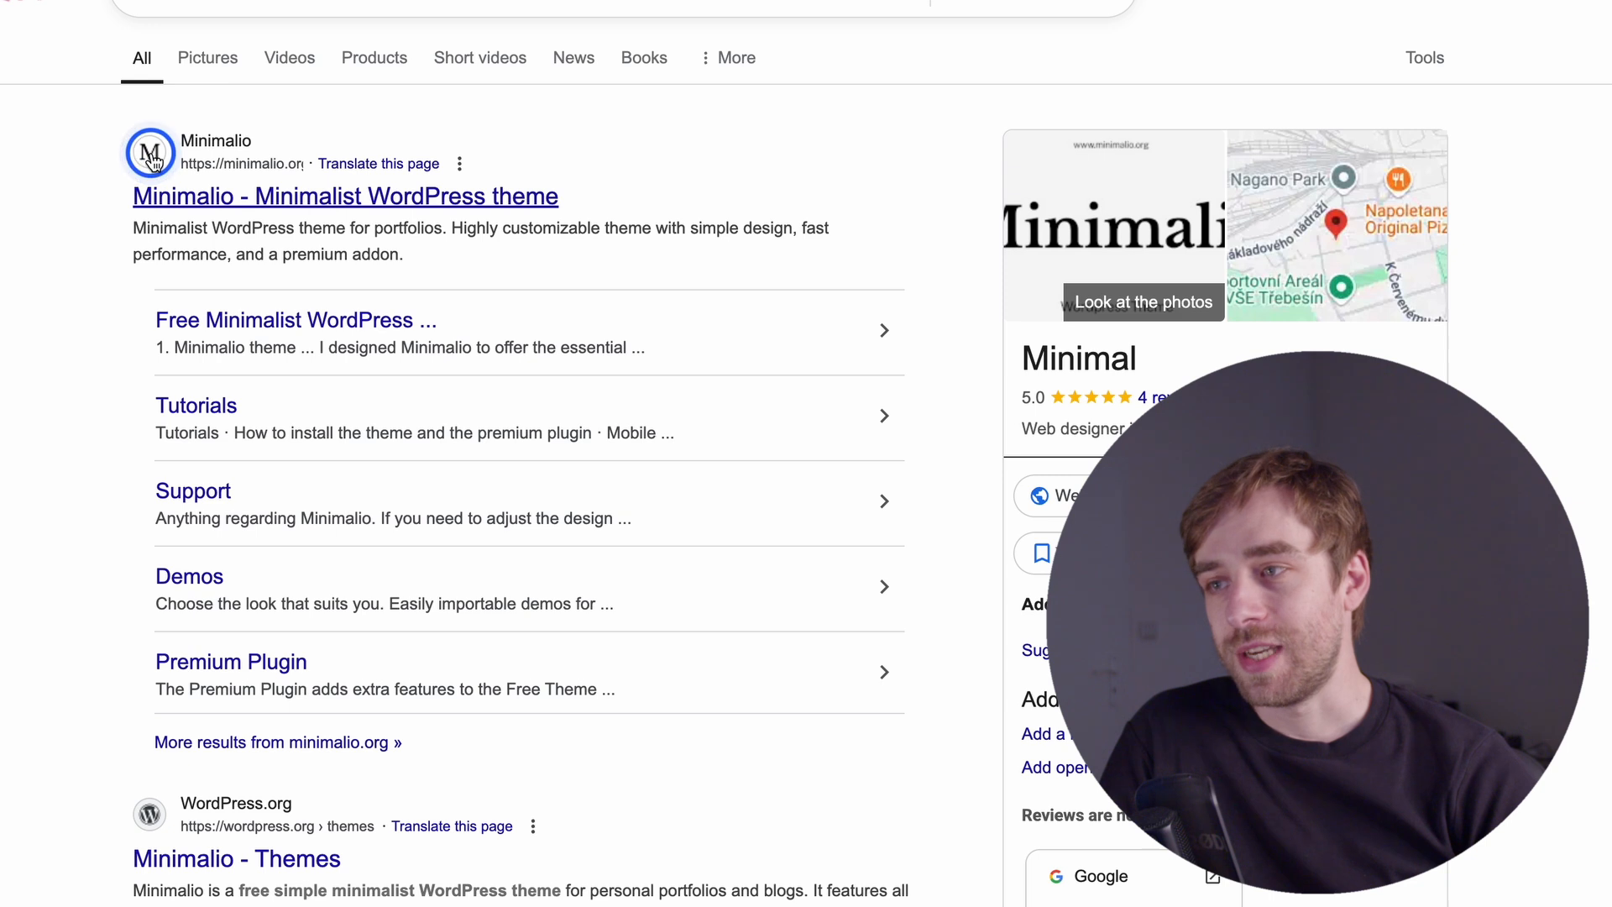
# Examine the title and description of the Minimalio website in the Google search results
pyautogui.moveTo(605, 198); pyautogui.dragTo(145, 199)
pyautogui.moveTo(424, 249); pyautogui.dragTo(124, 239)
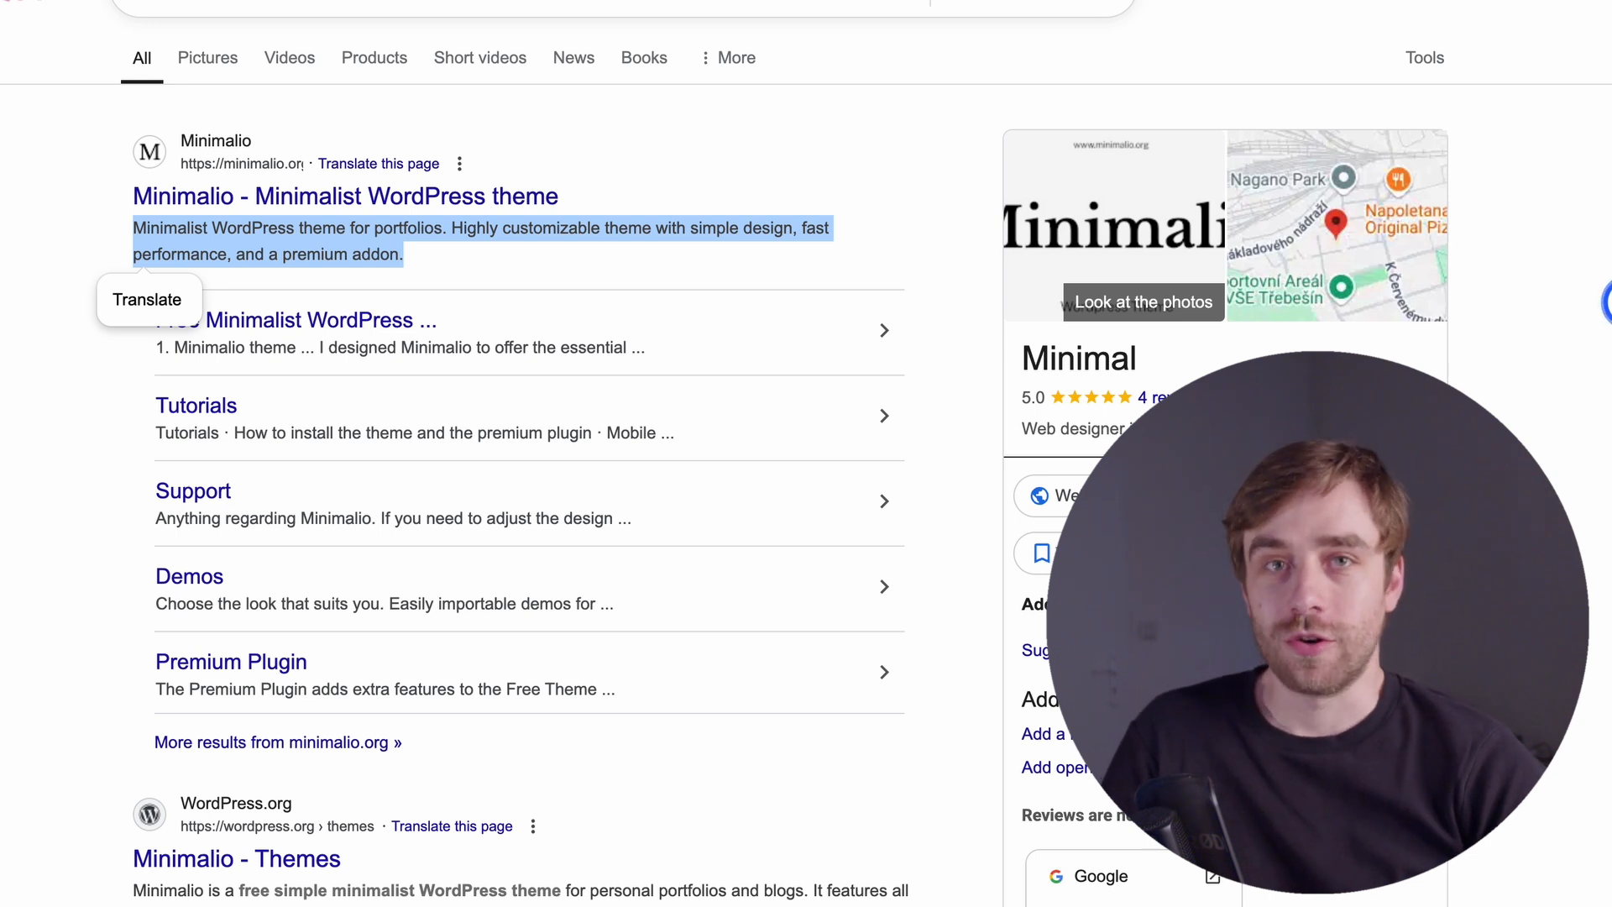
pyautogui.click(873, 153)
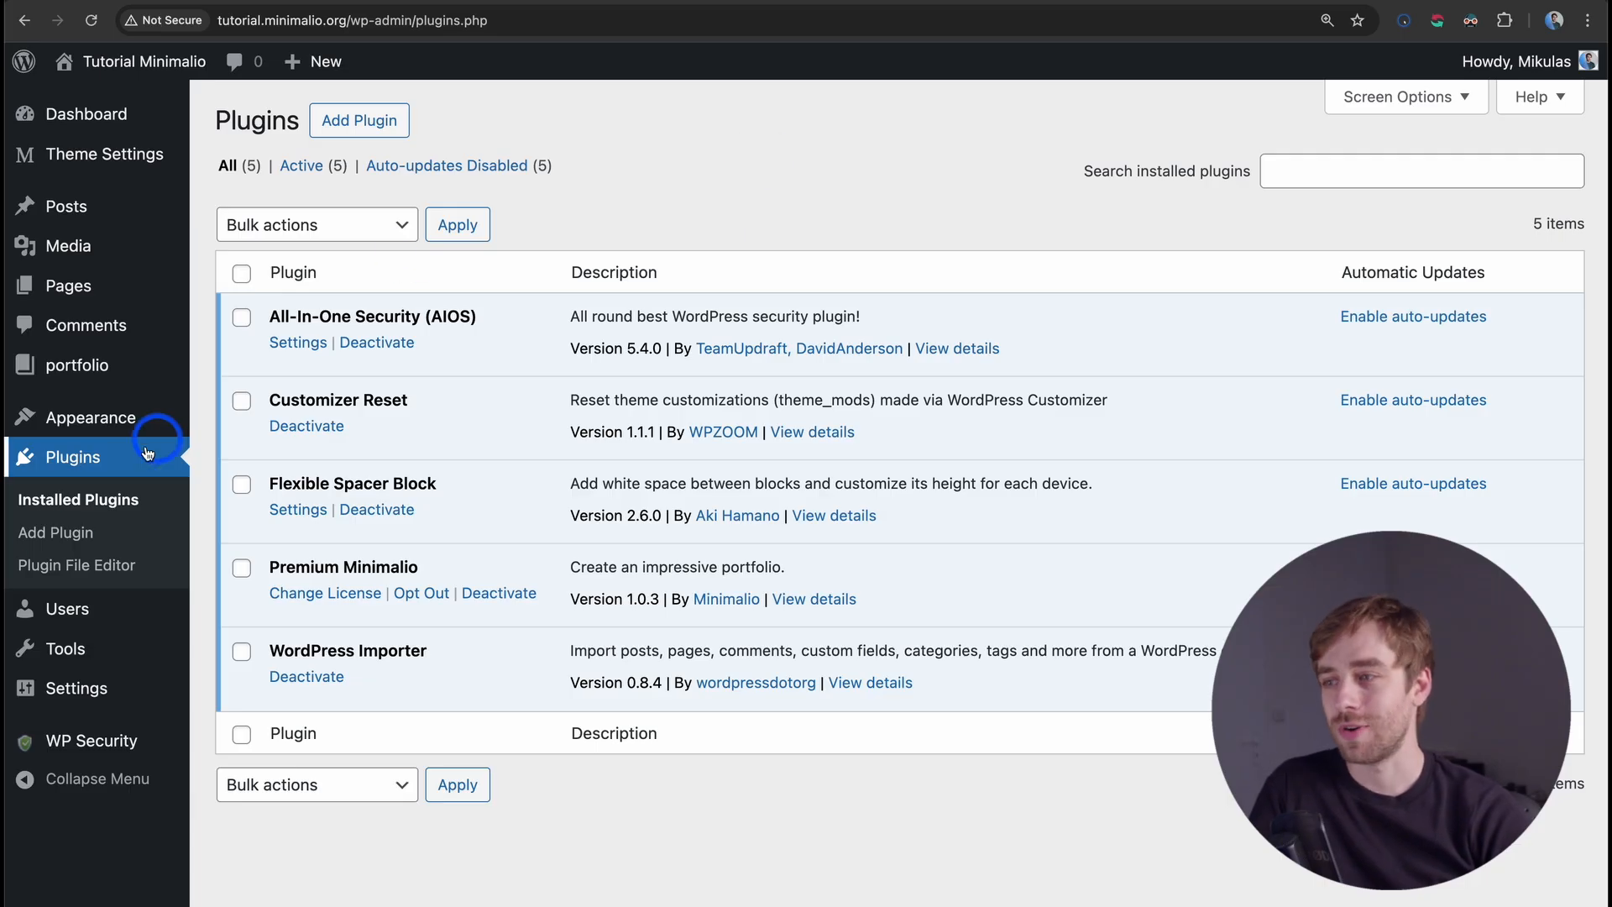
# Search the plugin directory for "rankmath", and install and activate the Rank Math SEO plugin
pyautogui.click(46, 533)
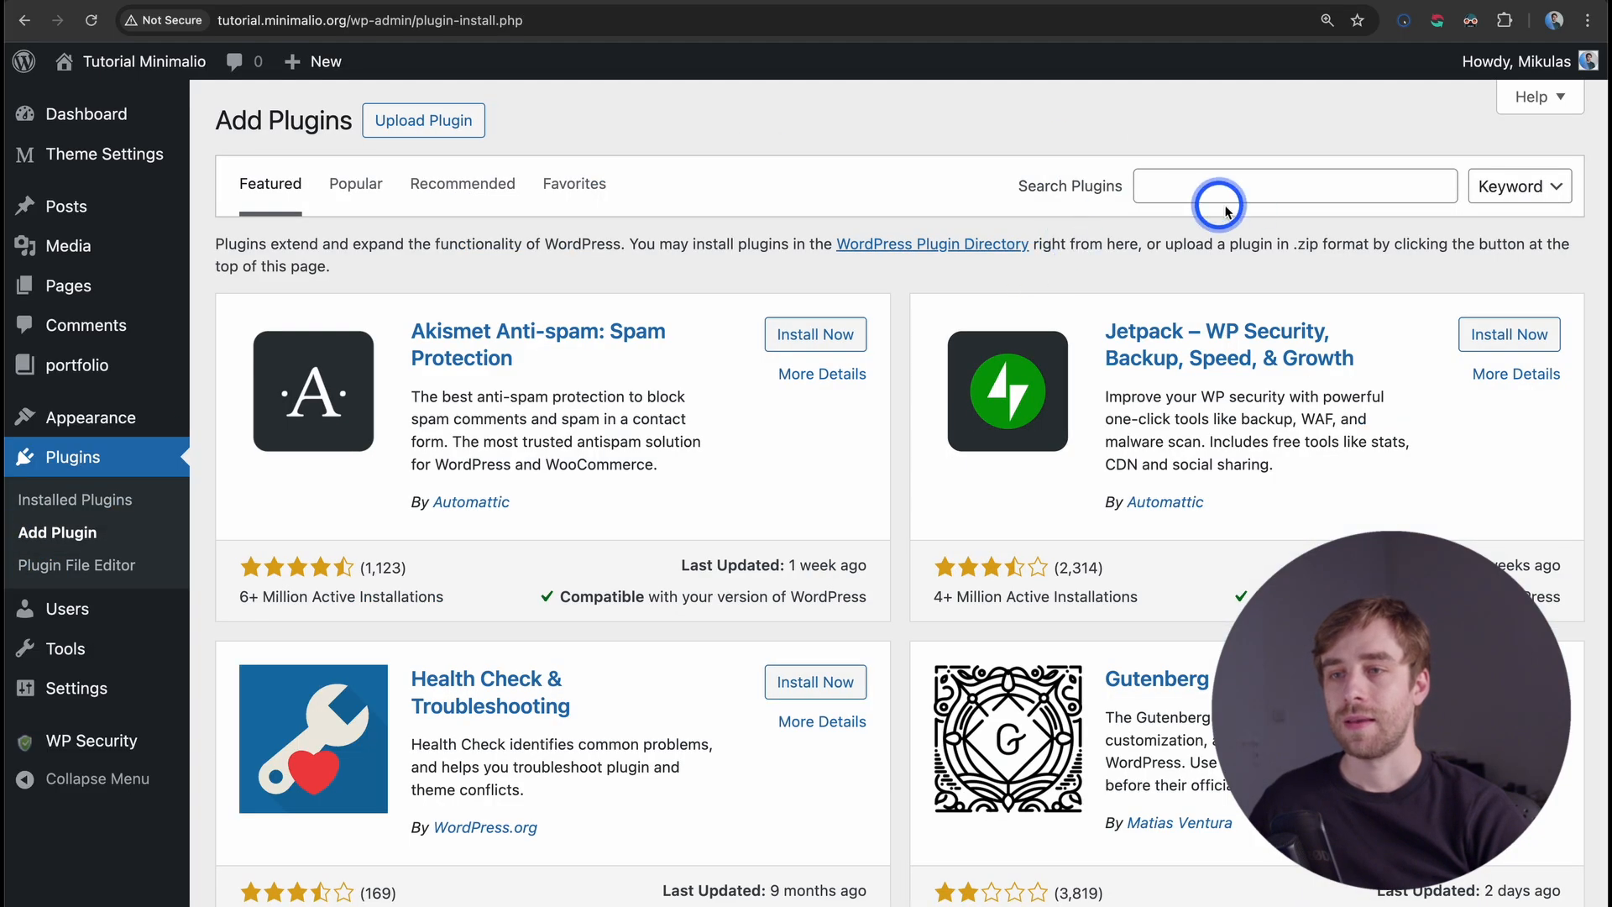
pyautogui.click(1193, 192)
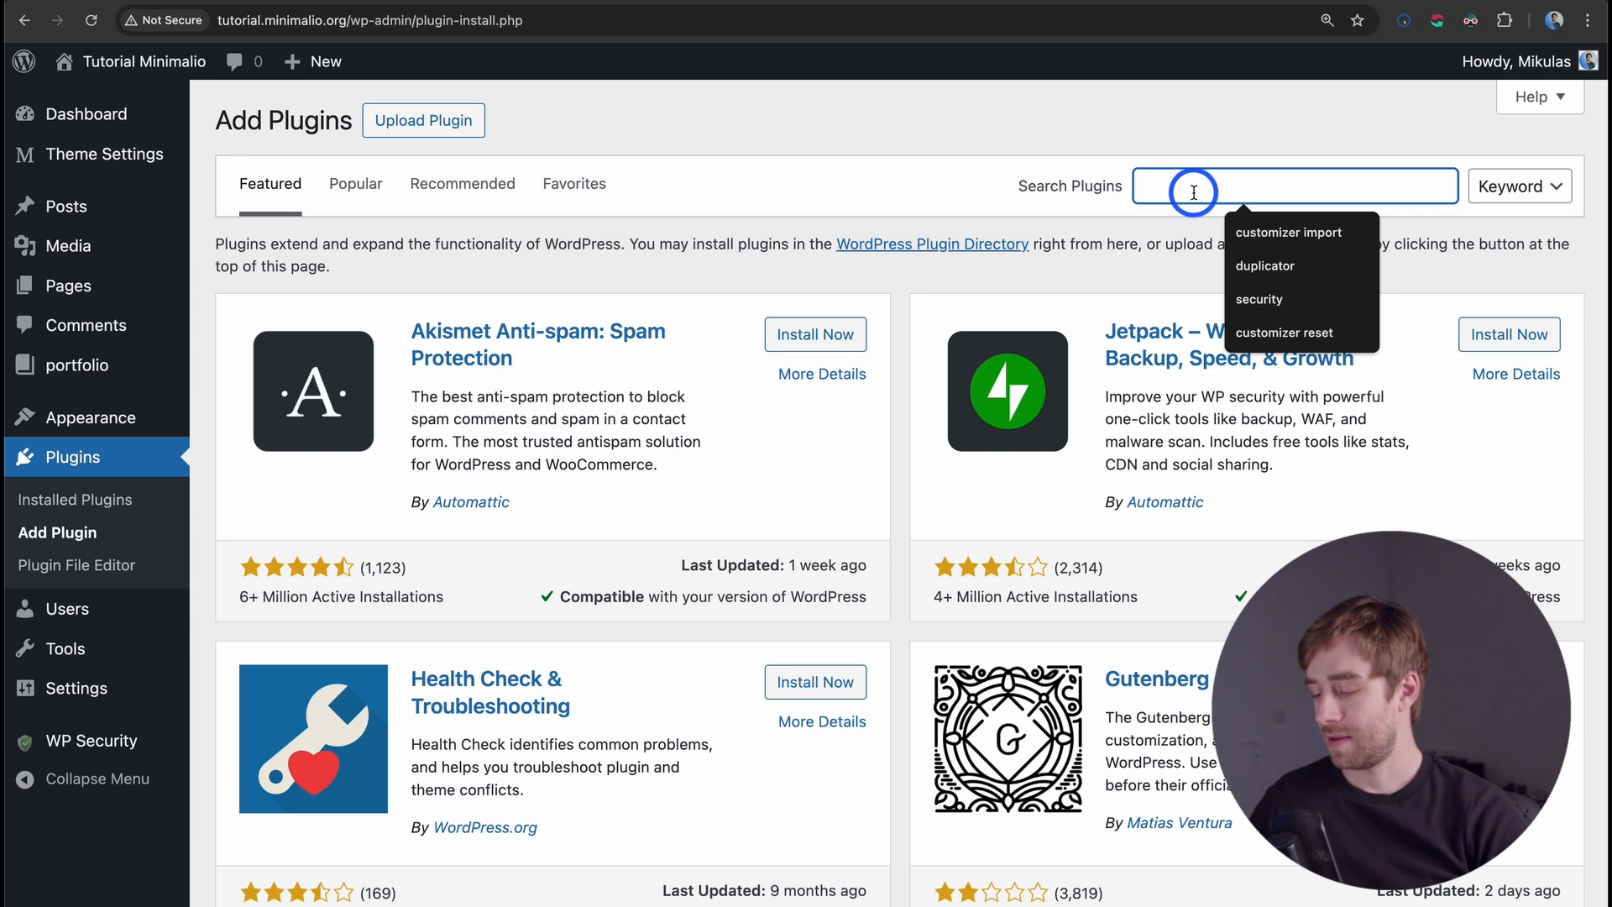
pyautogui.write('ran')
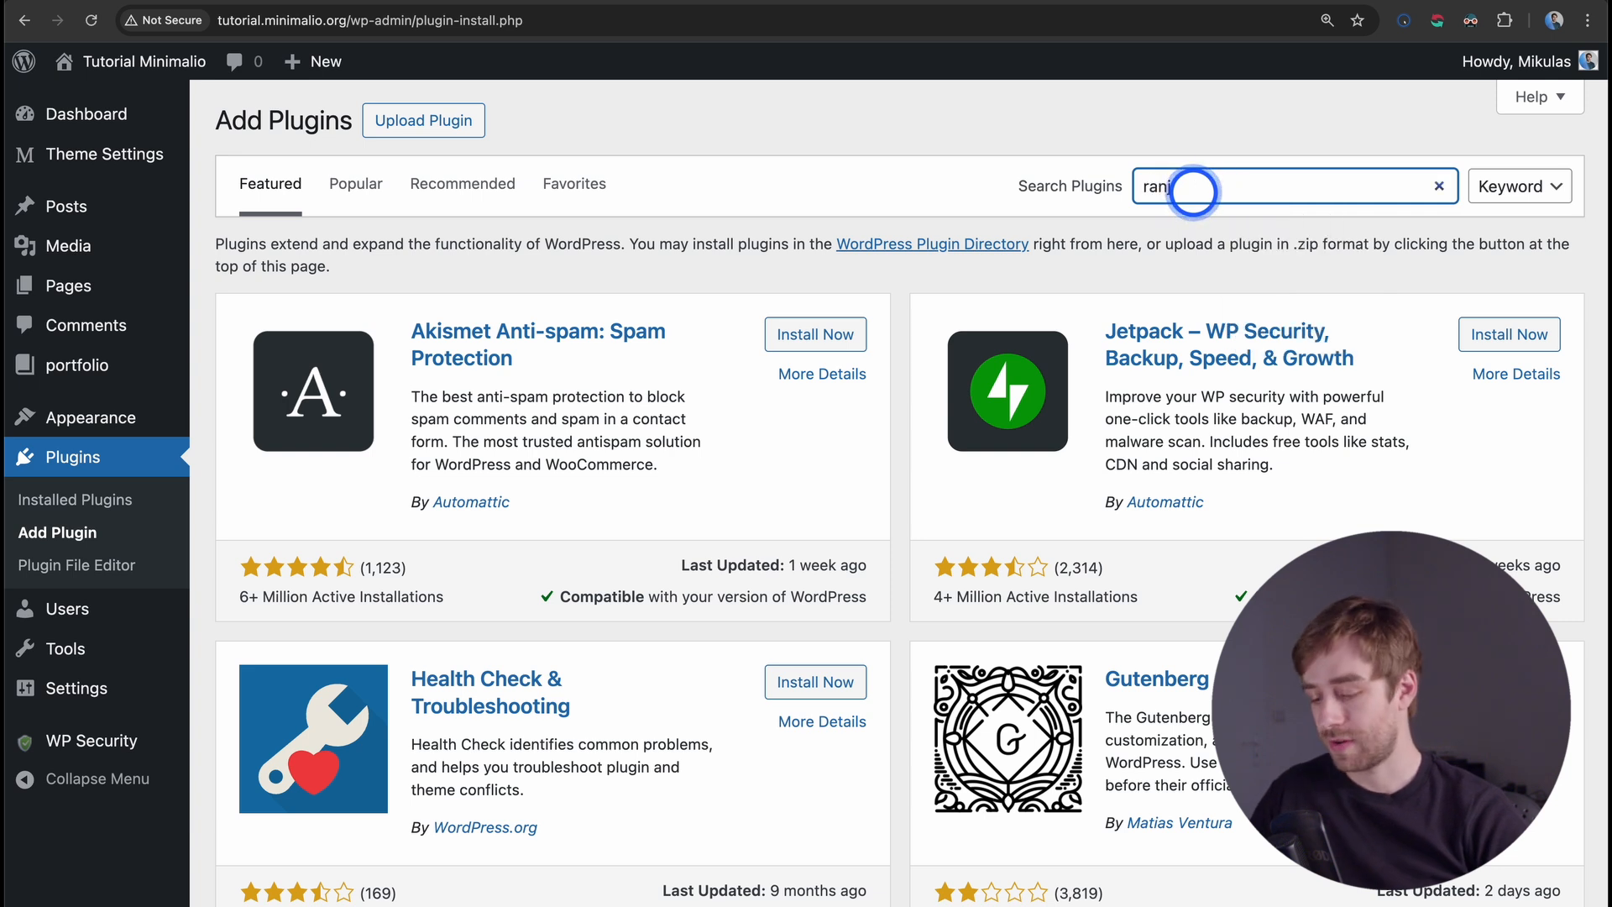
pyautogui.write('kmath')
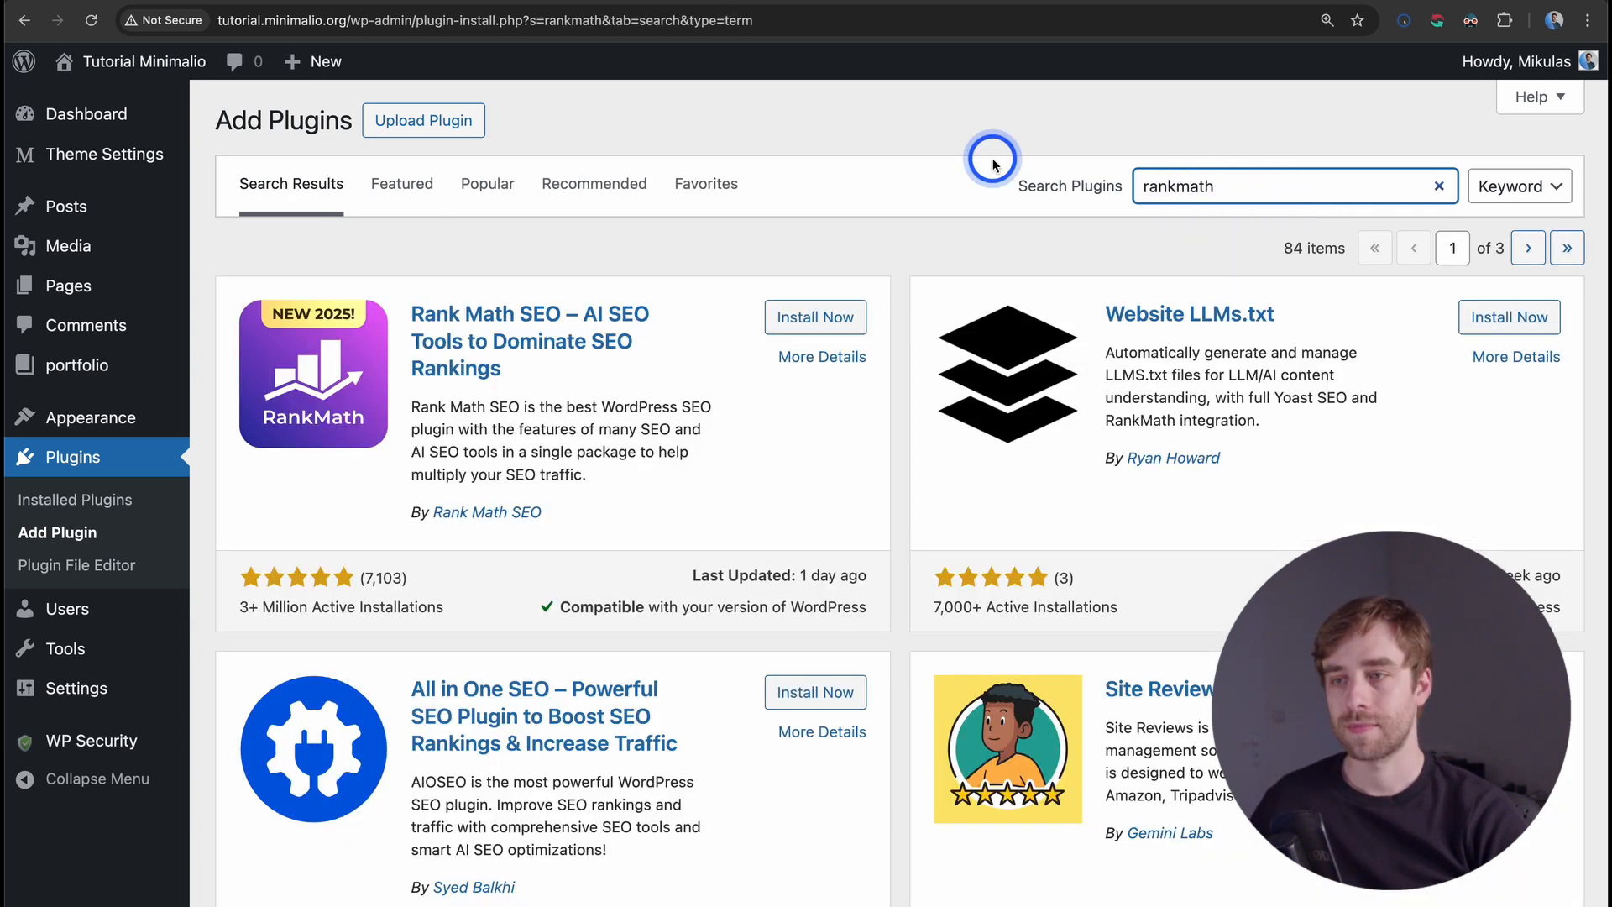
pyautogui.click(801, 326)
pyautogui.click(810, 327)
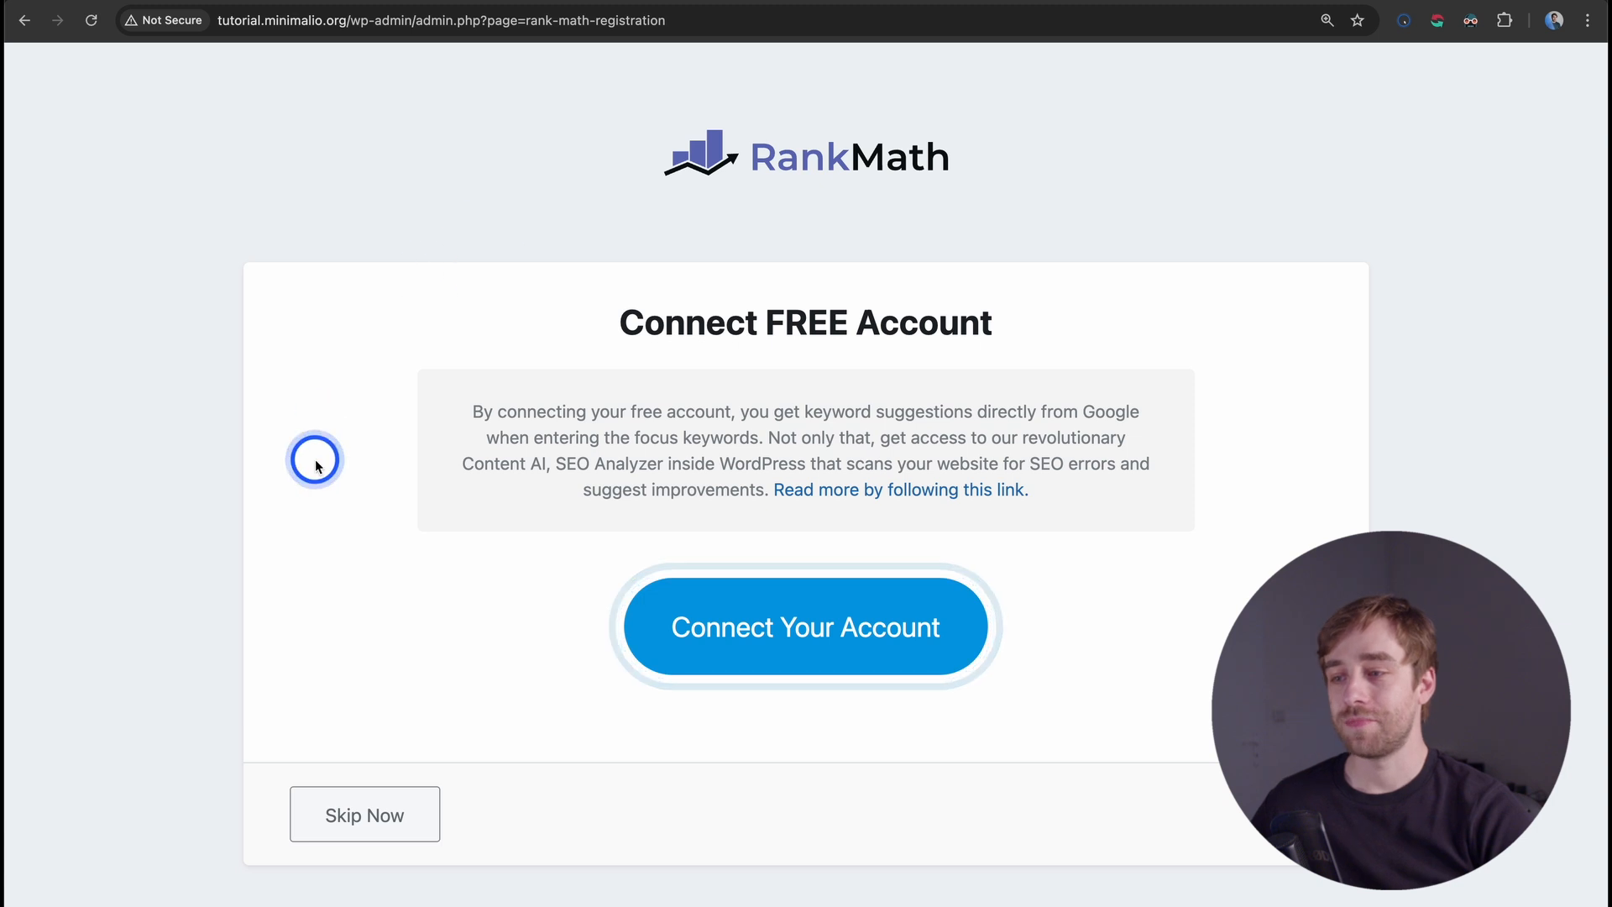
# Skip connecting a Rank Math account and start the setup wizard in Advanced mode
pyautogui.click(366, 831)
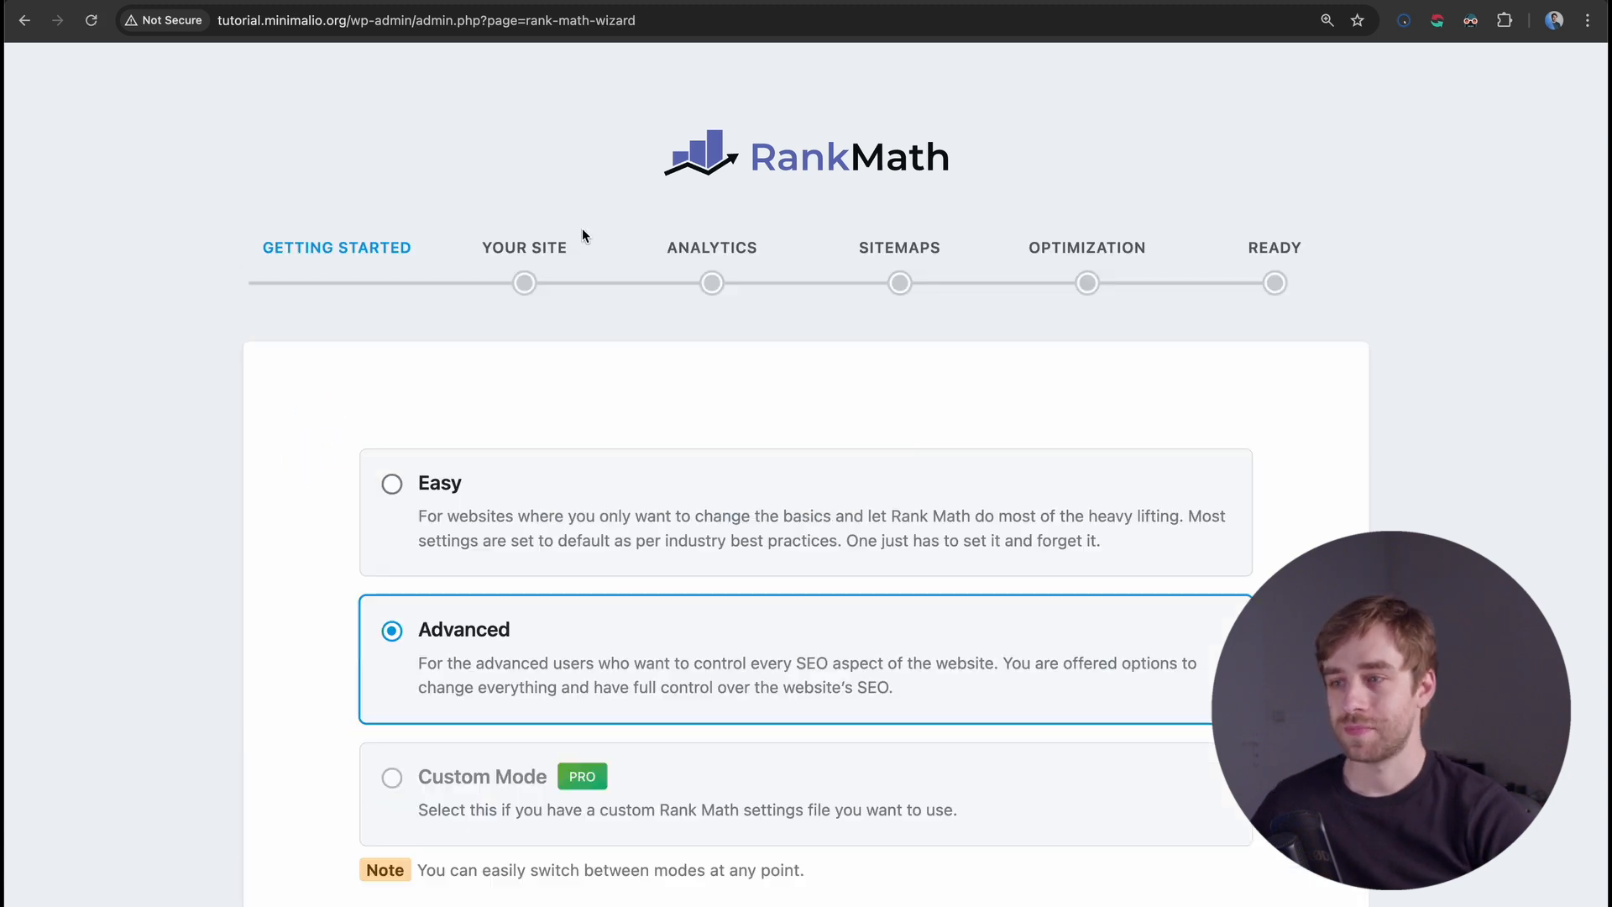
pyautogui.scroll(-3, 820, 405)
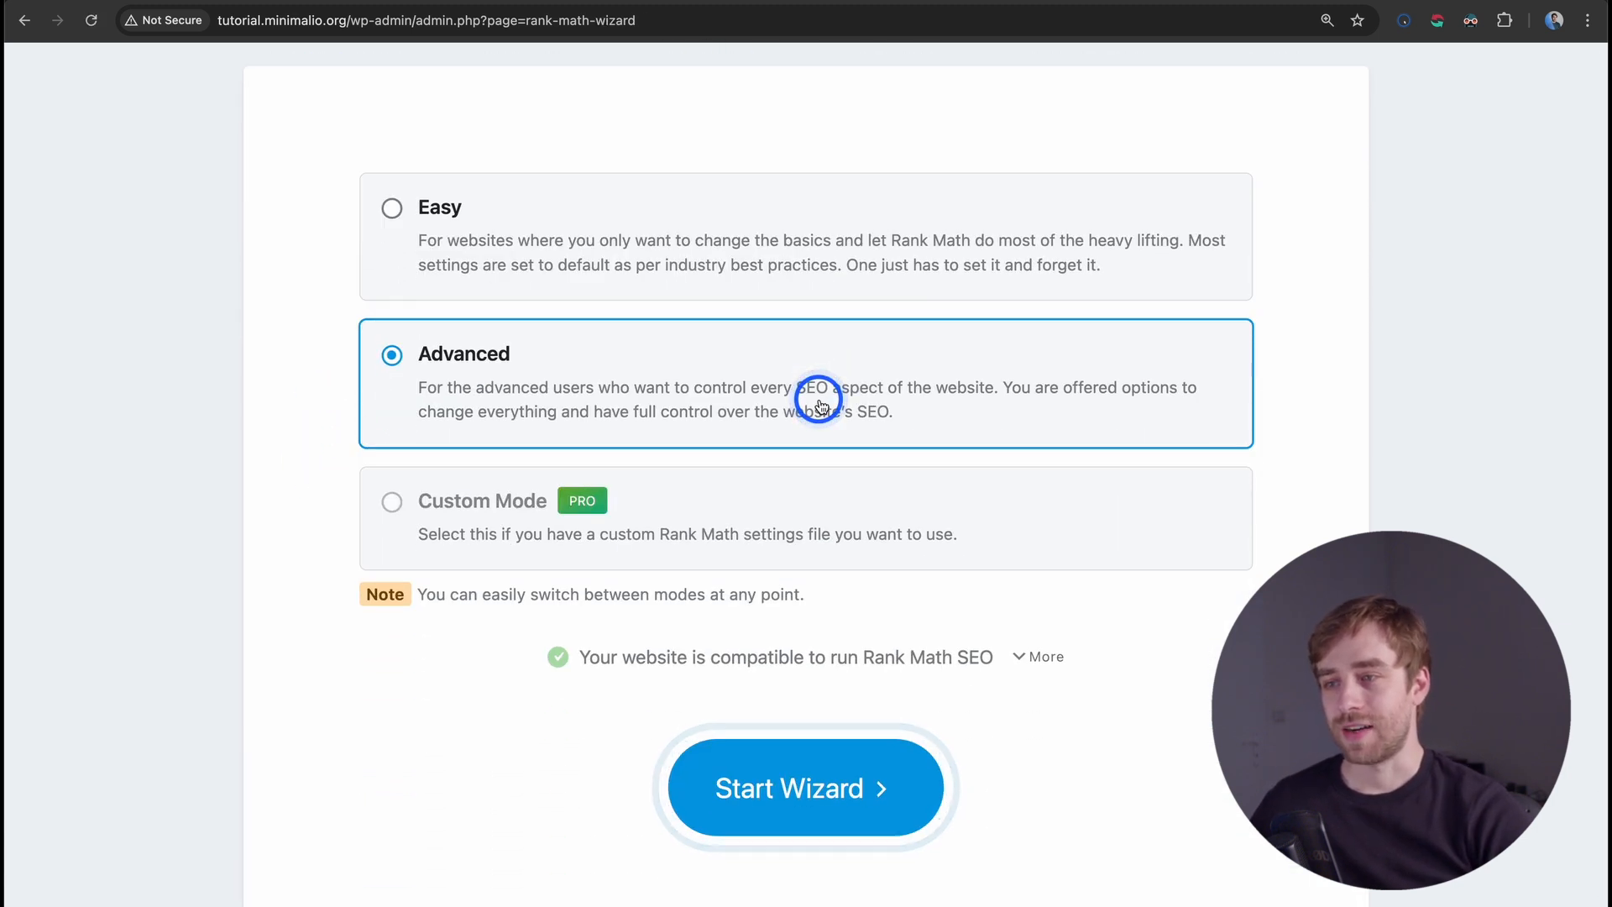
pyautogui.scroll(-2, 820, 406)
pyautogui.click(753, 723)
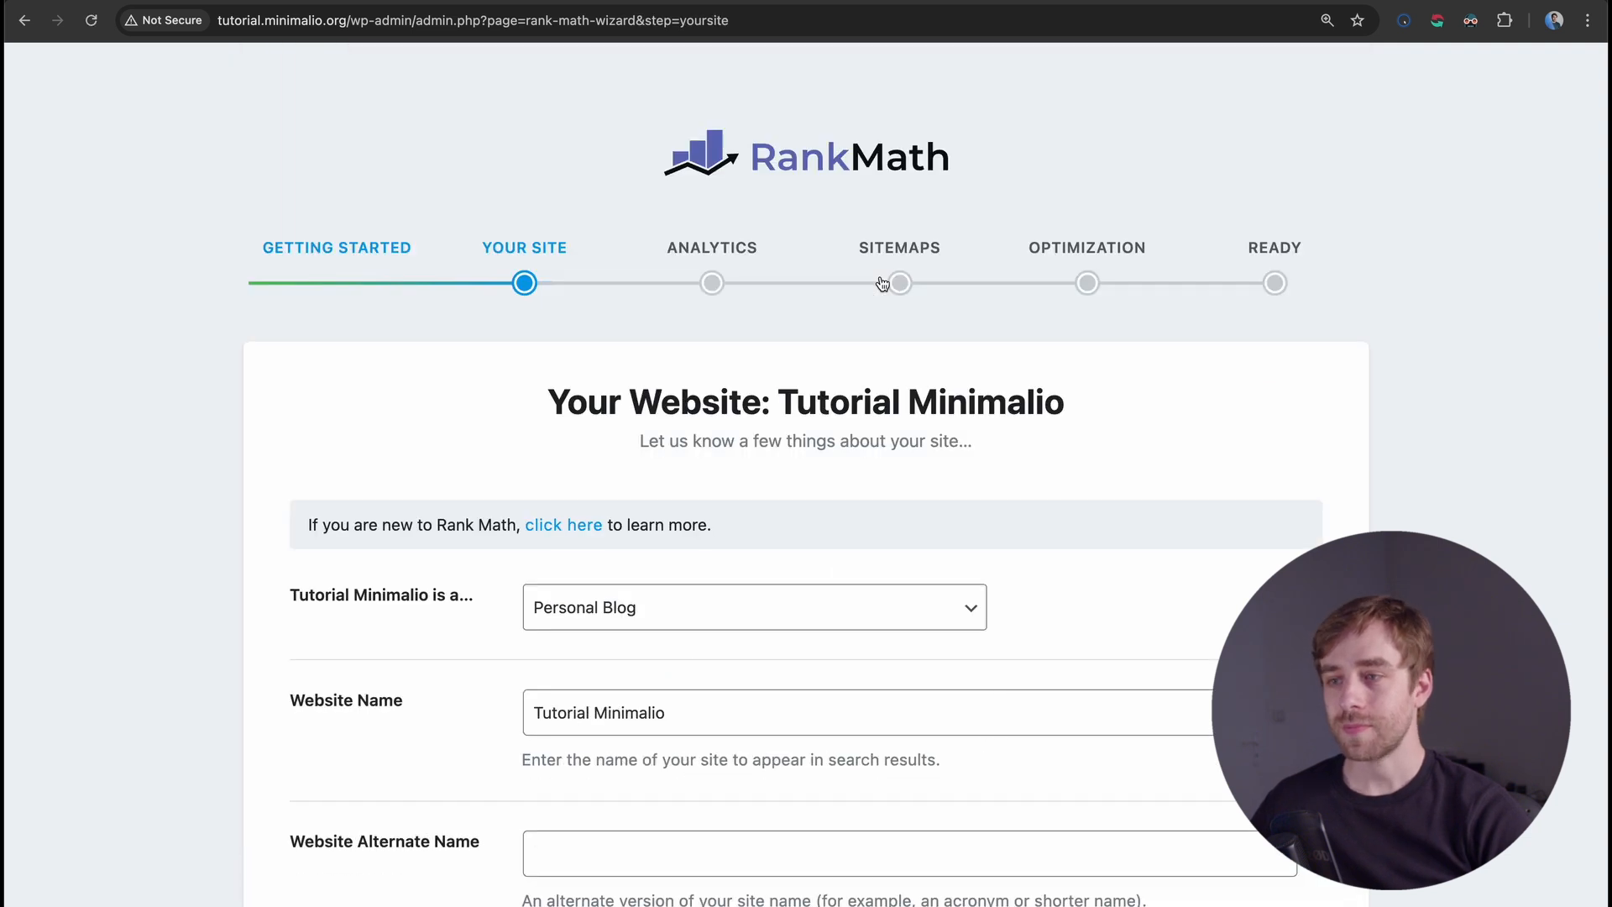
# Choose Personal Blog as the website type and check the website name and person/organization name fields
pyautogui.scroll(-5, 880, 277)
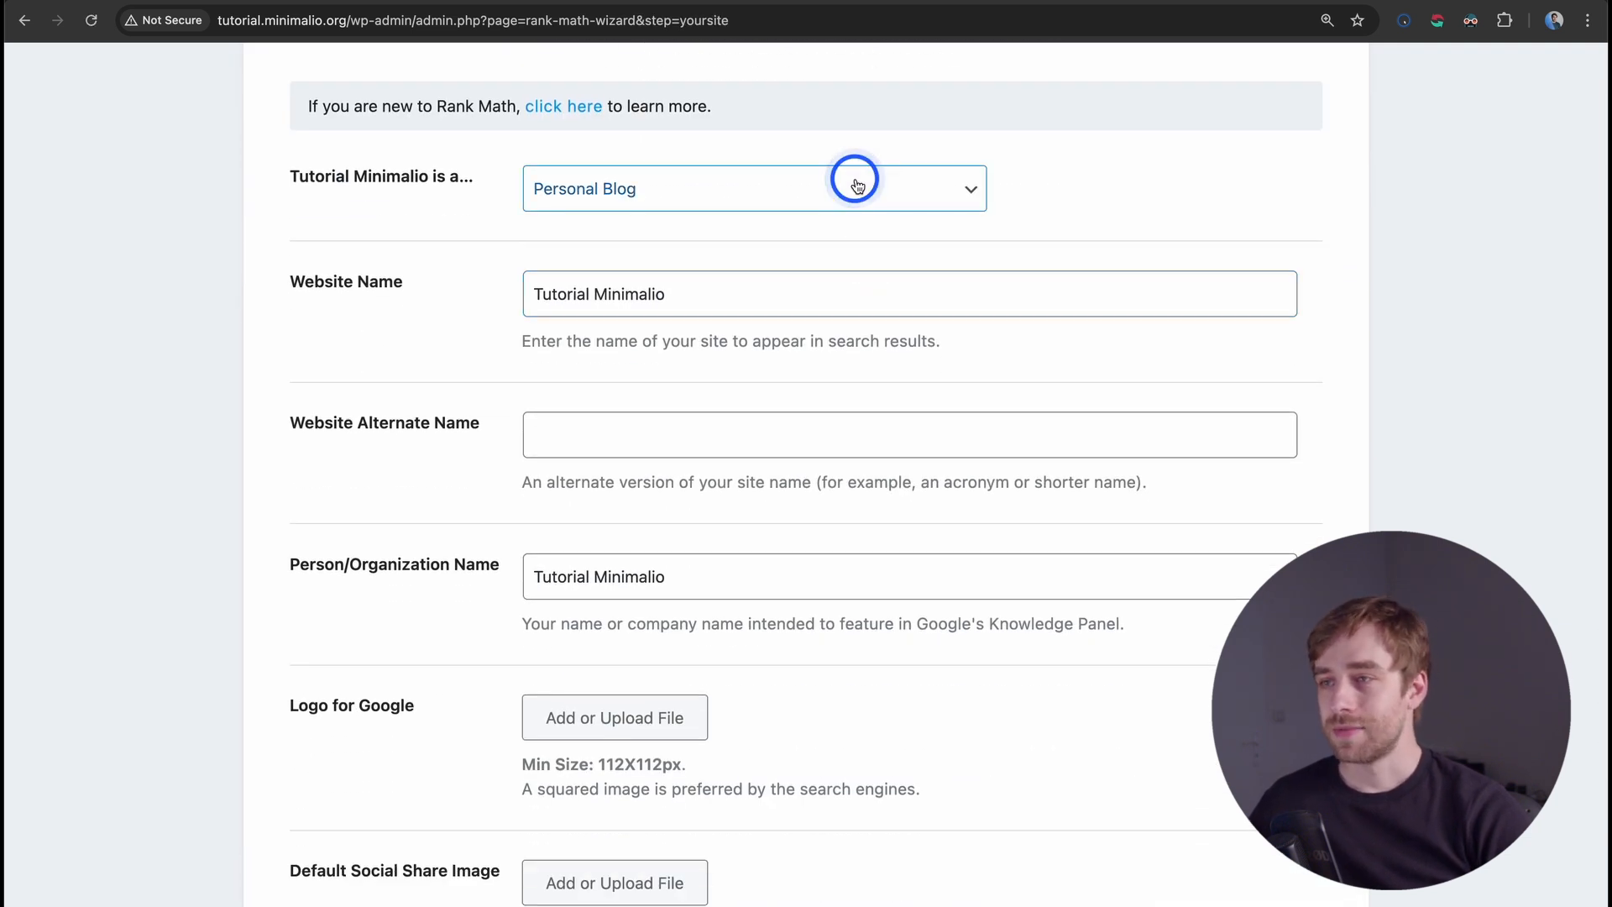
pyautogui.click(655, 187)
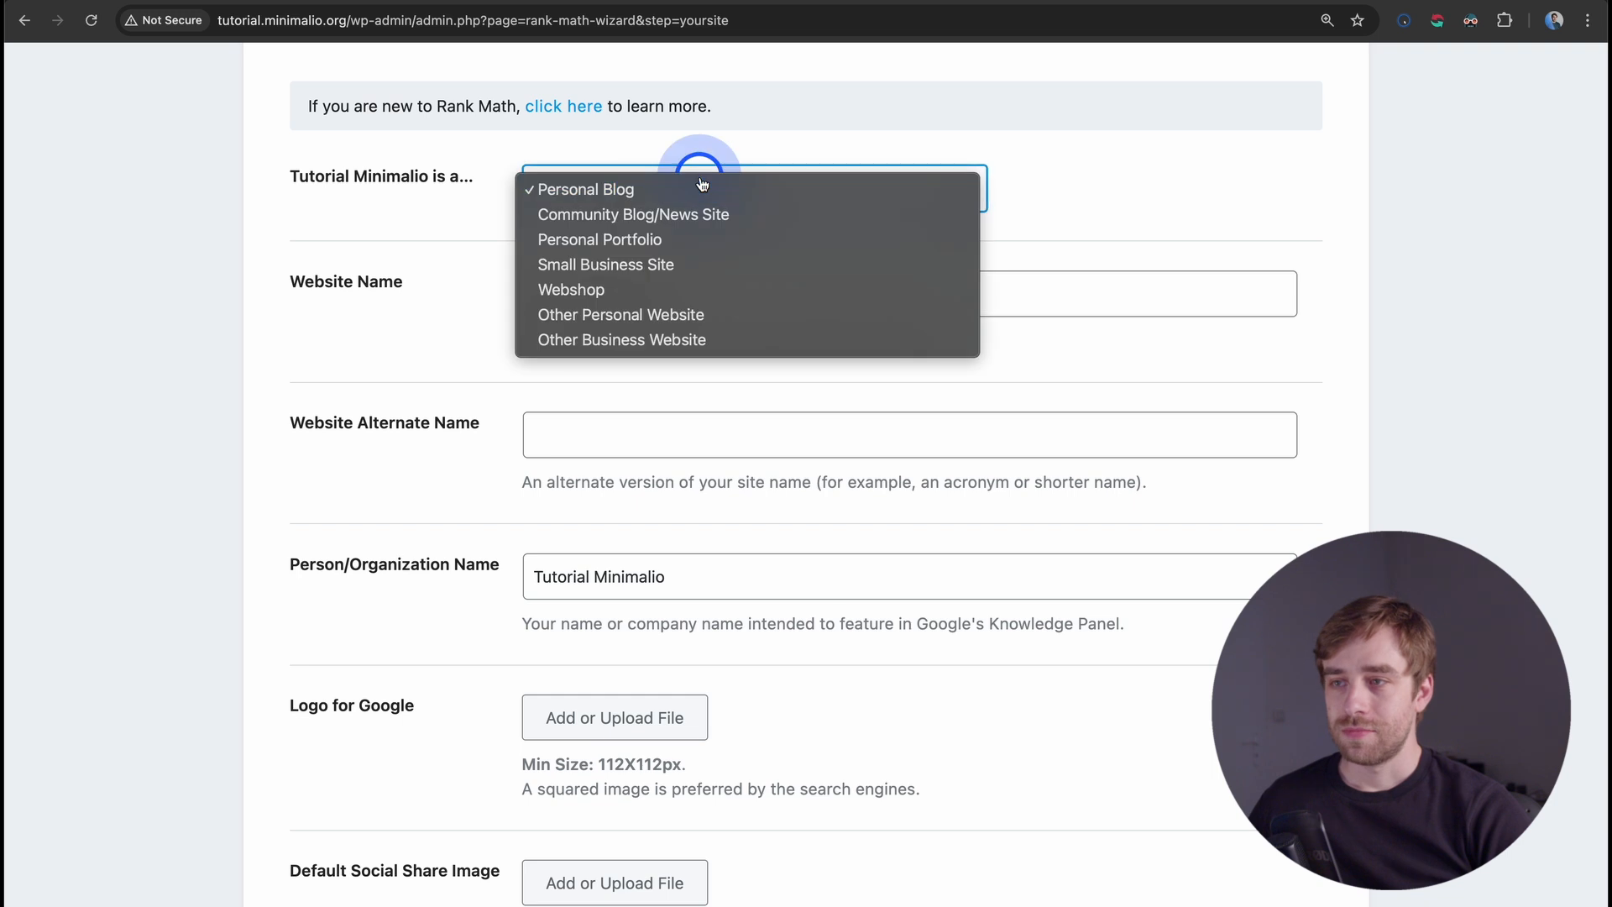
pyautogui.click(669, 192)
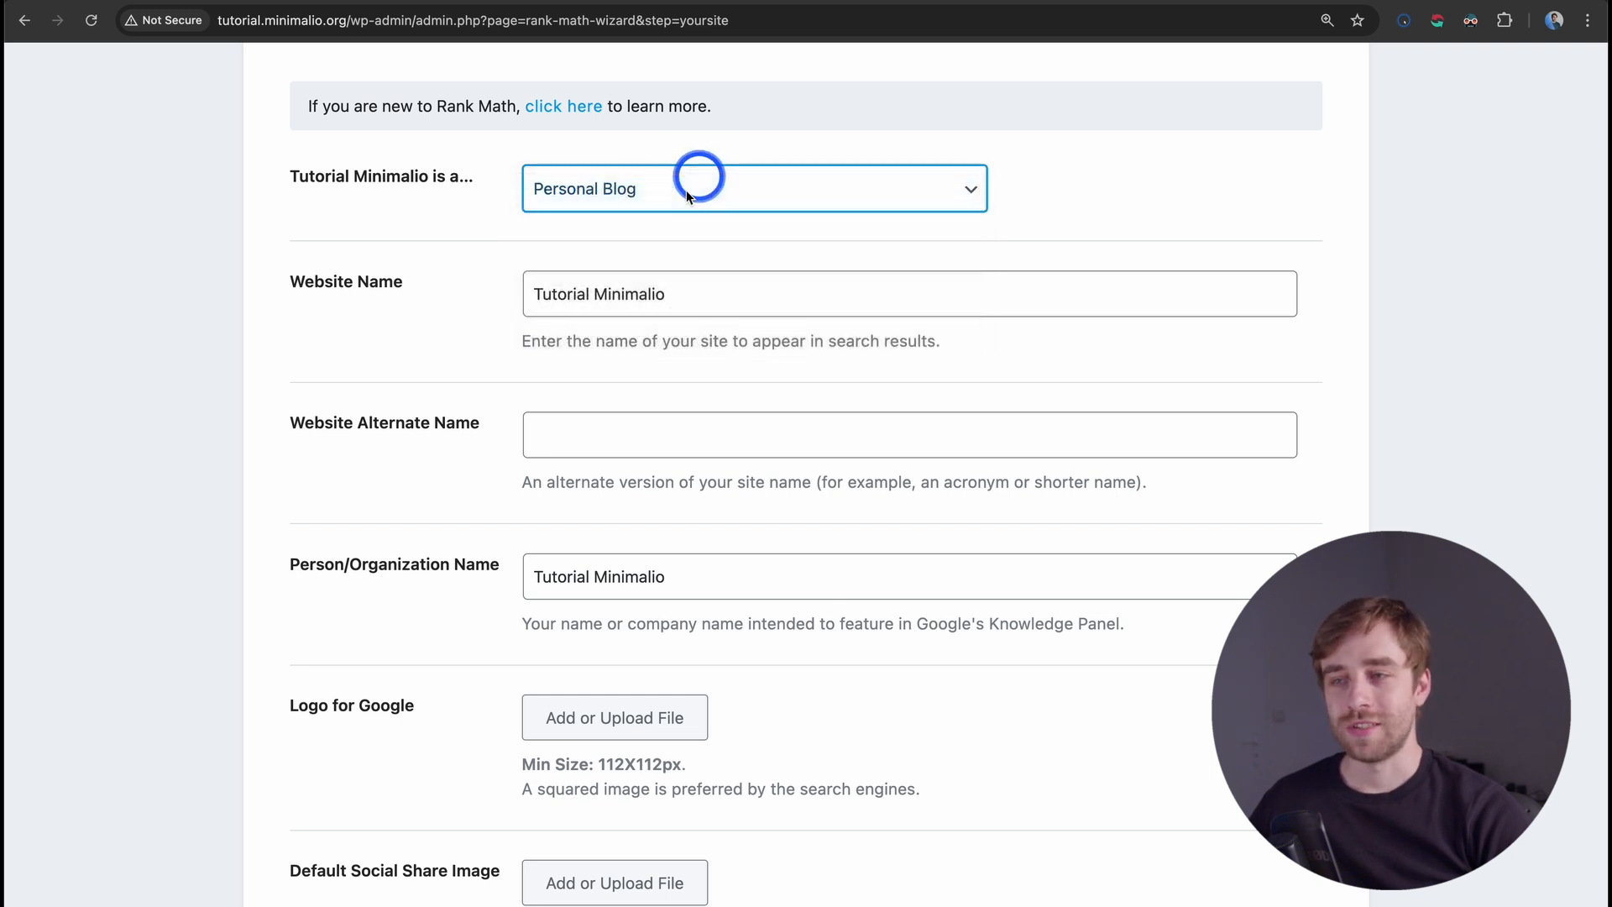
pyautogui.click(844, 193)
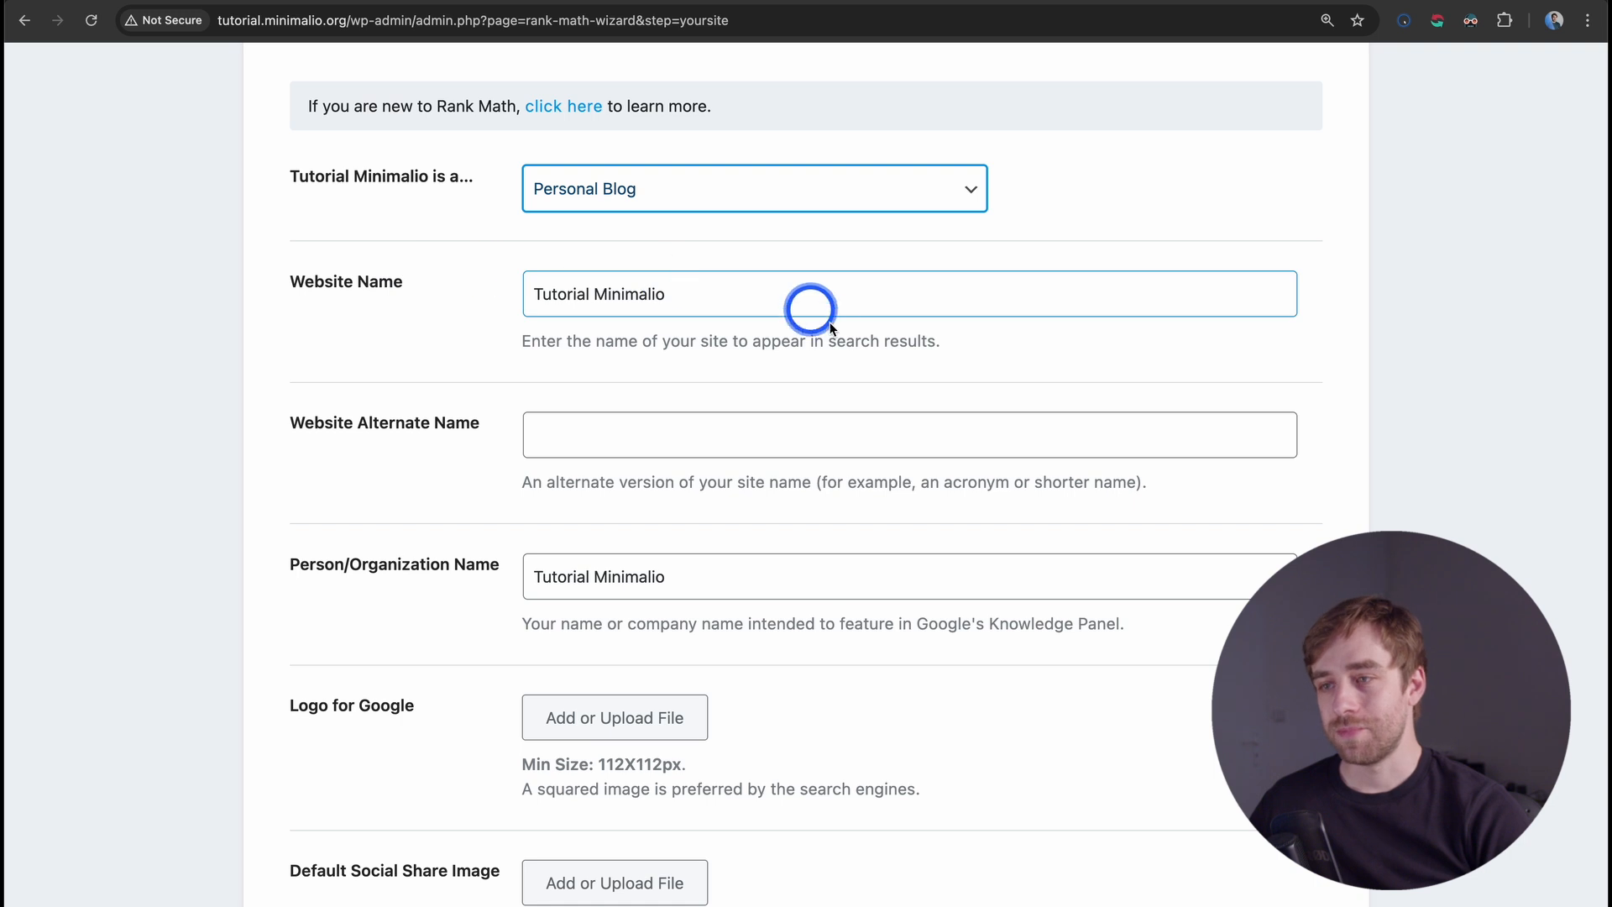
pyautogui.scroll(-4, 831, 327)
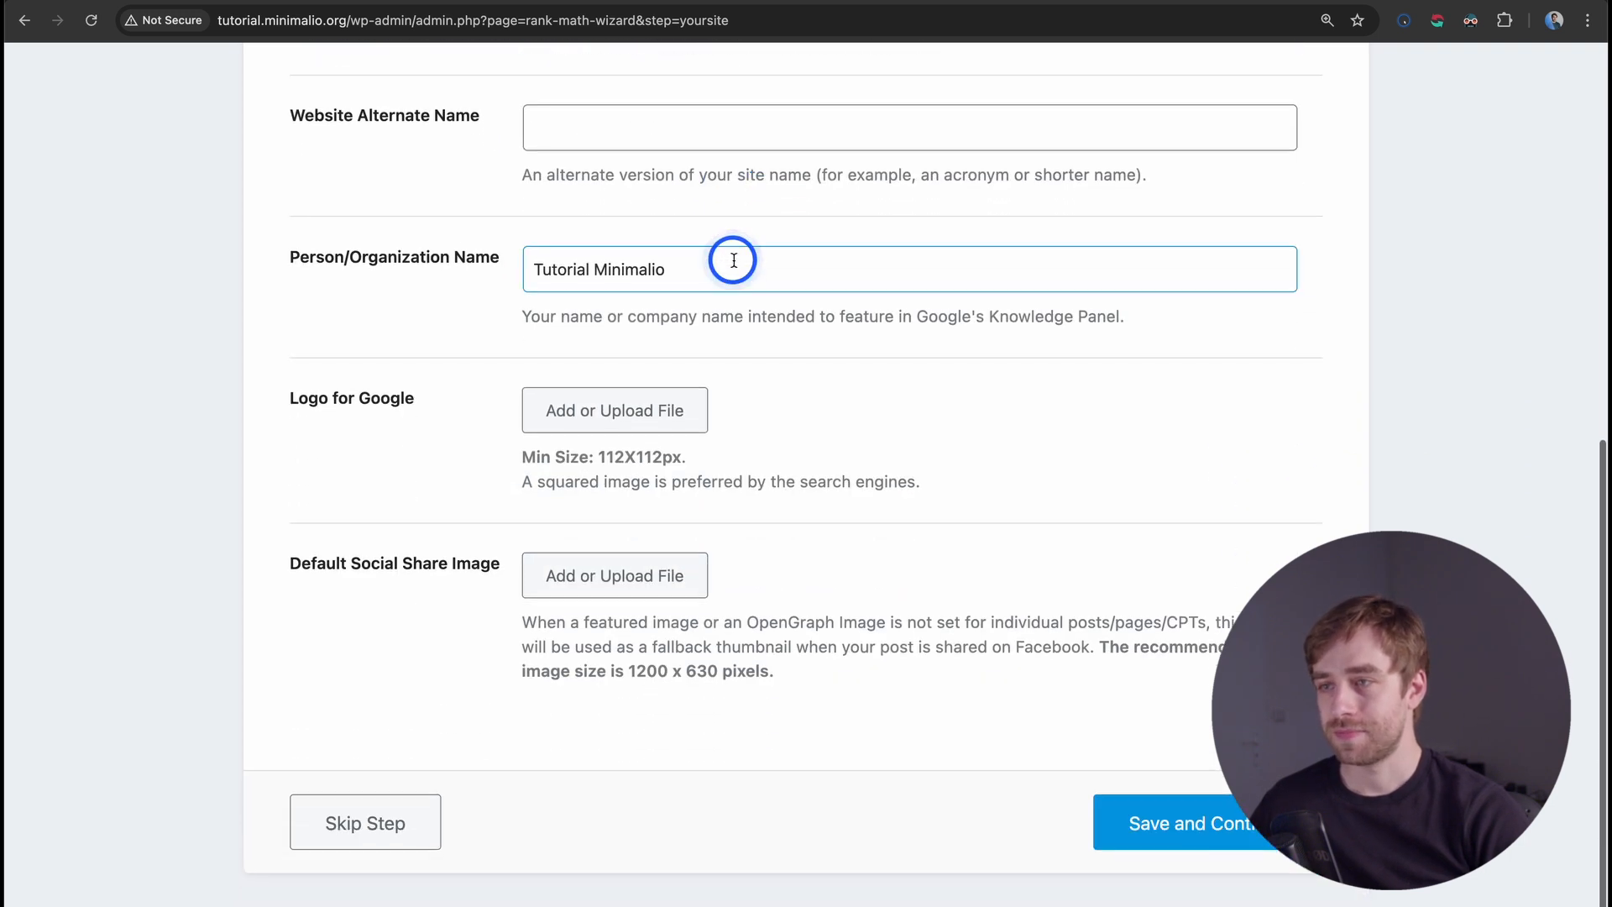
pyautogui.click(683, 267)
pyautogui.scroll(-1, 828, 310)
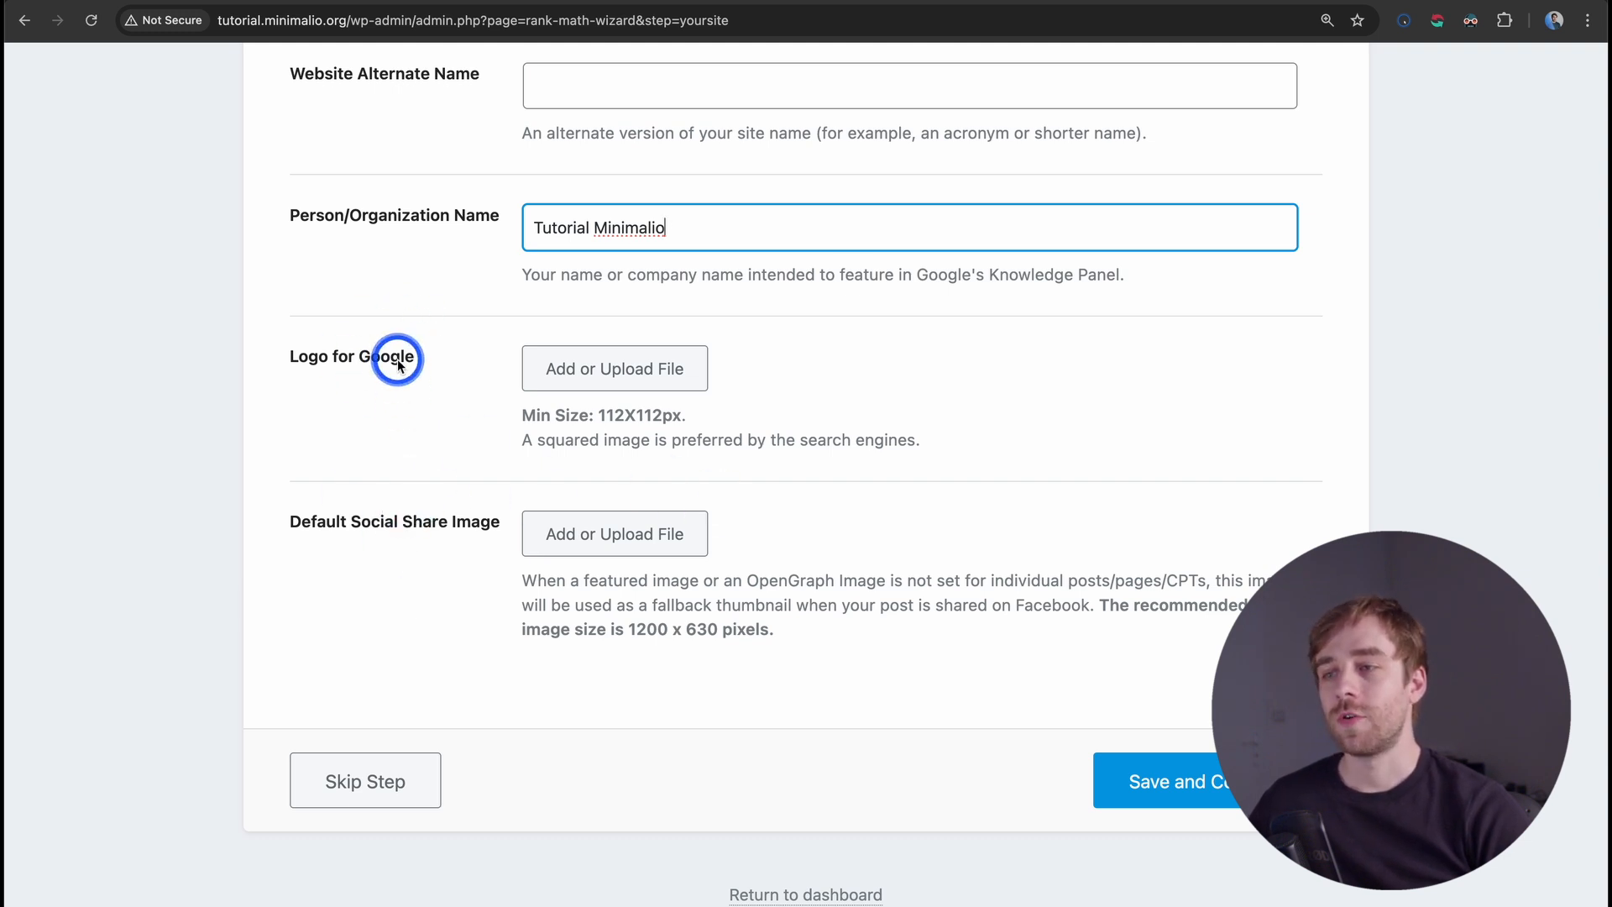
# Switch to the Google results window to examine the Minimalio listing, and return to the setup wizard
pyautogui.hotkey('ctrl', 'Up')
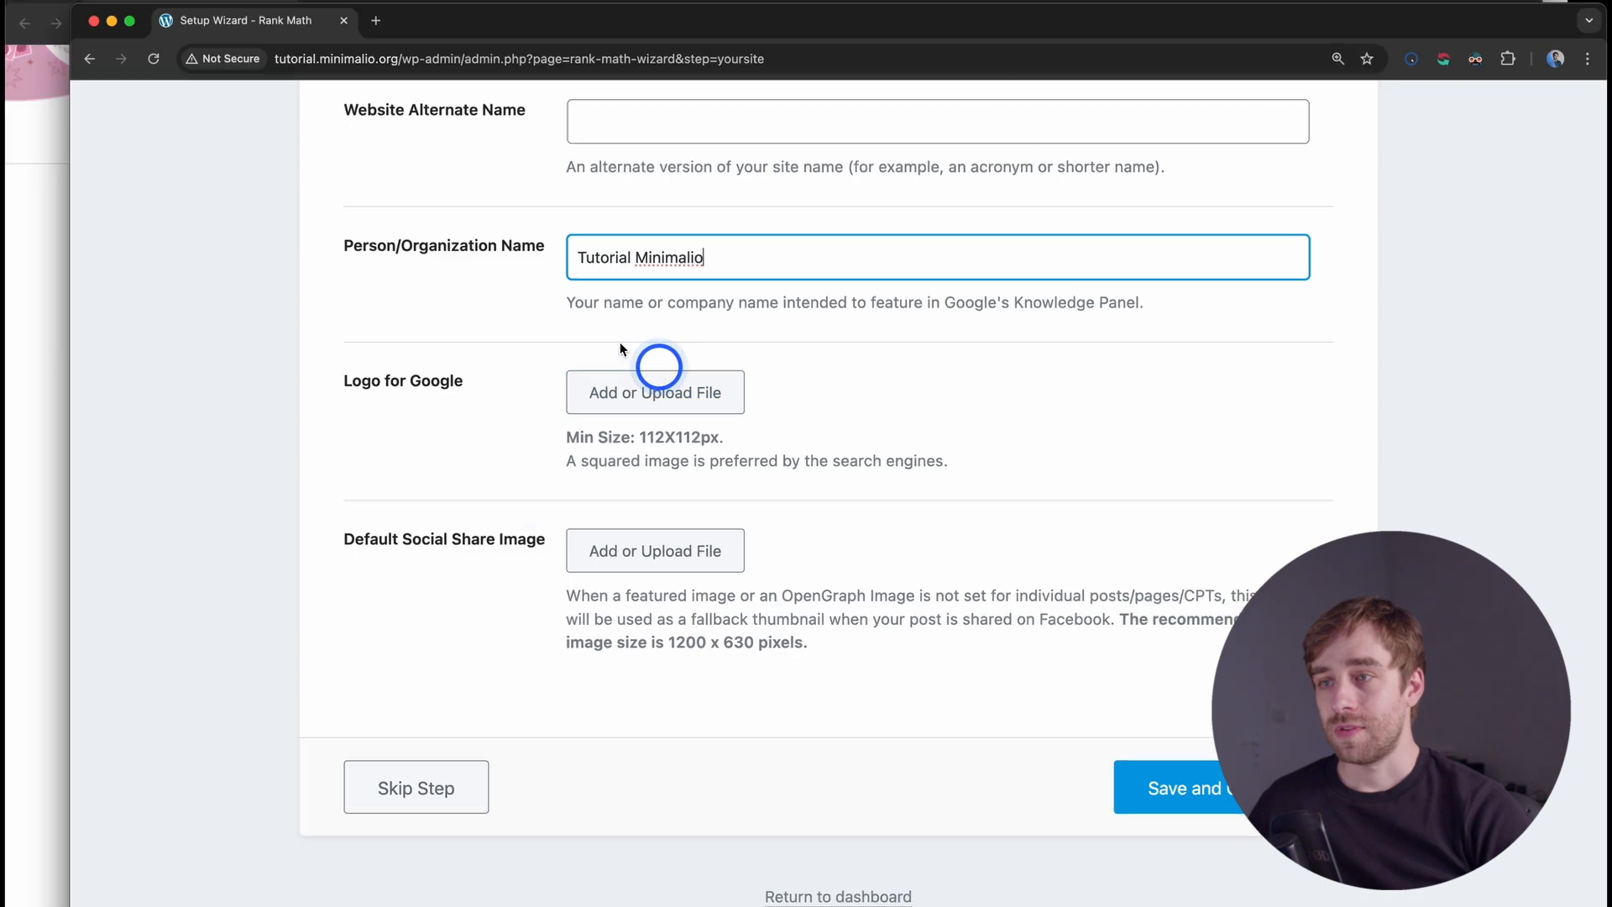
pyautogui.click(567, 435)
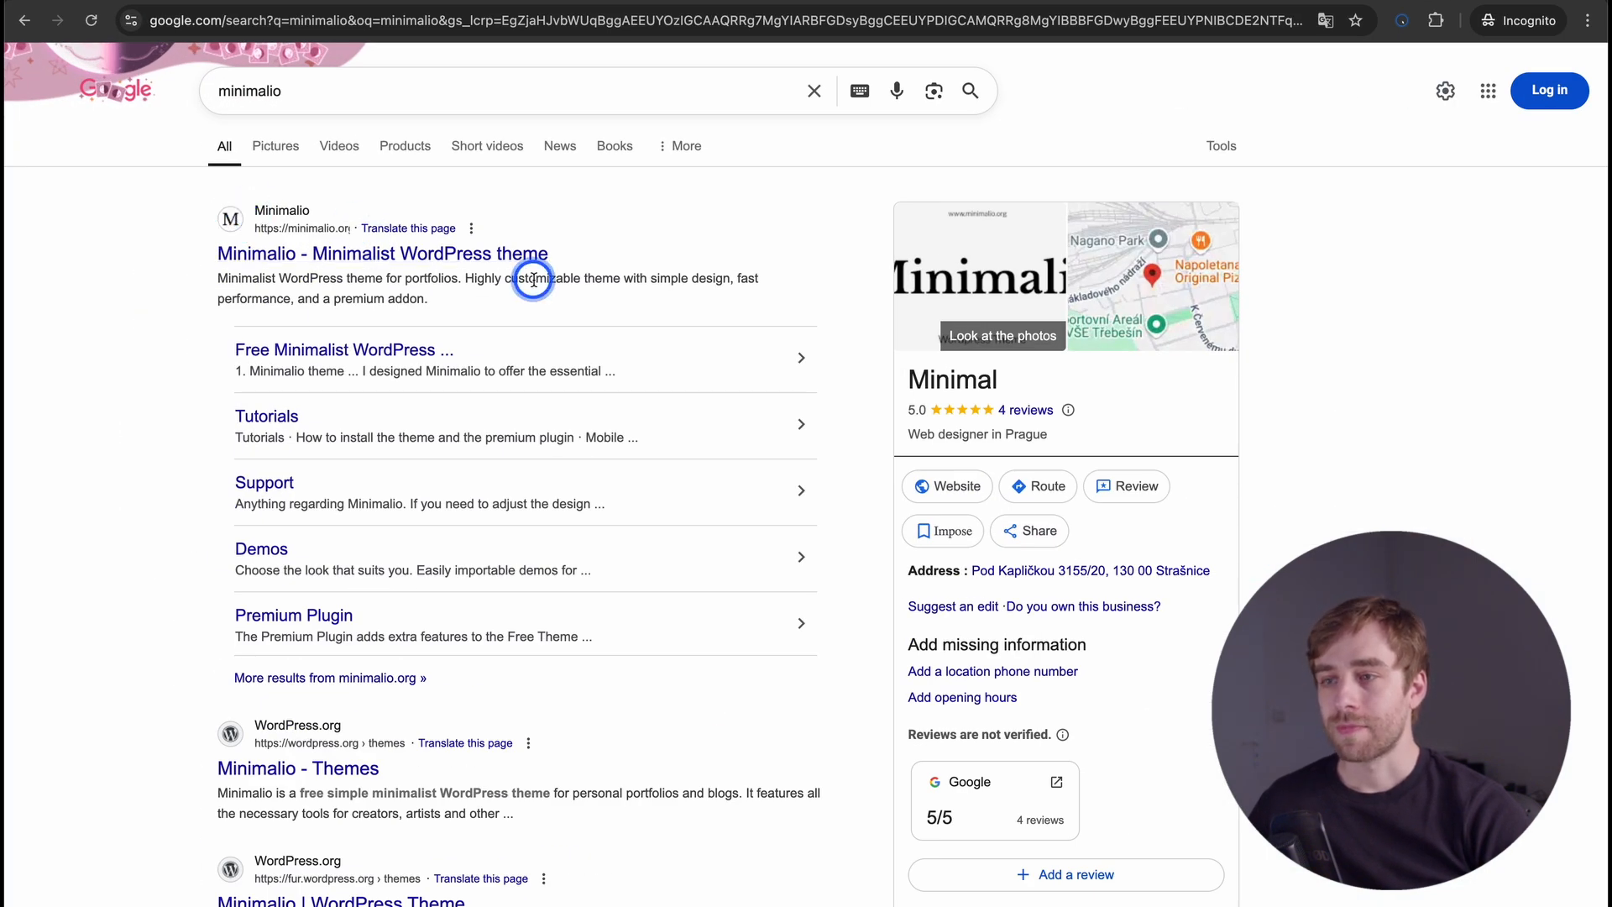
pyautogui.hotkey('ctrl', 'Up')
pyautogui.click(621, 350)
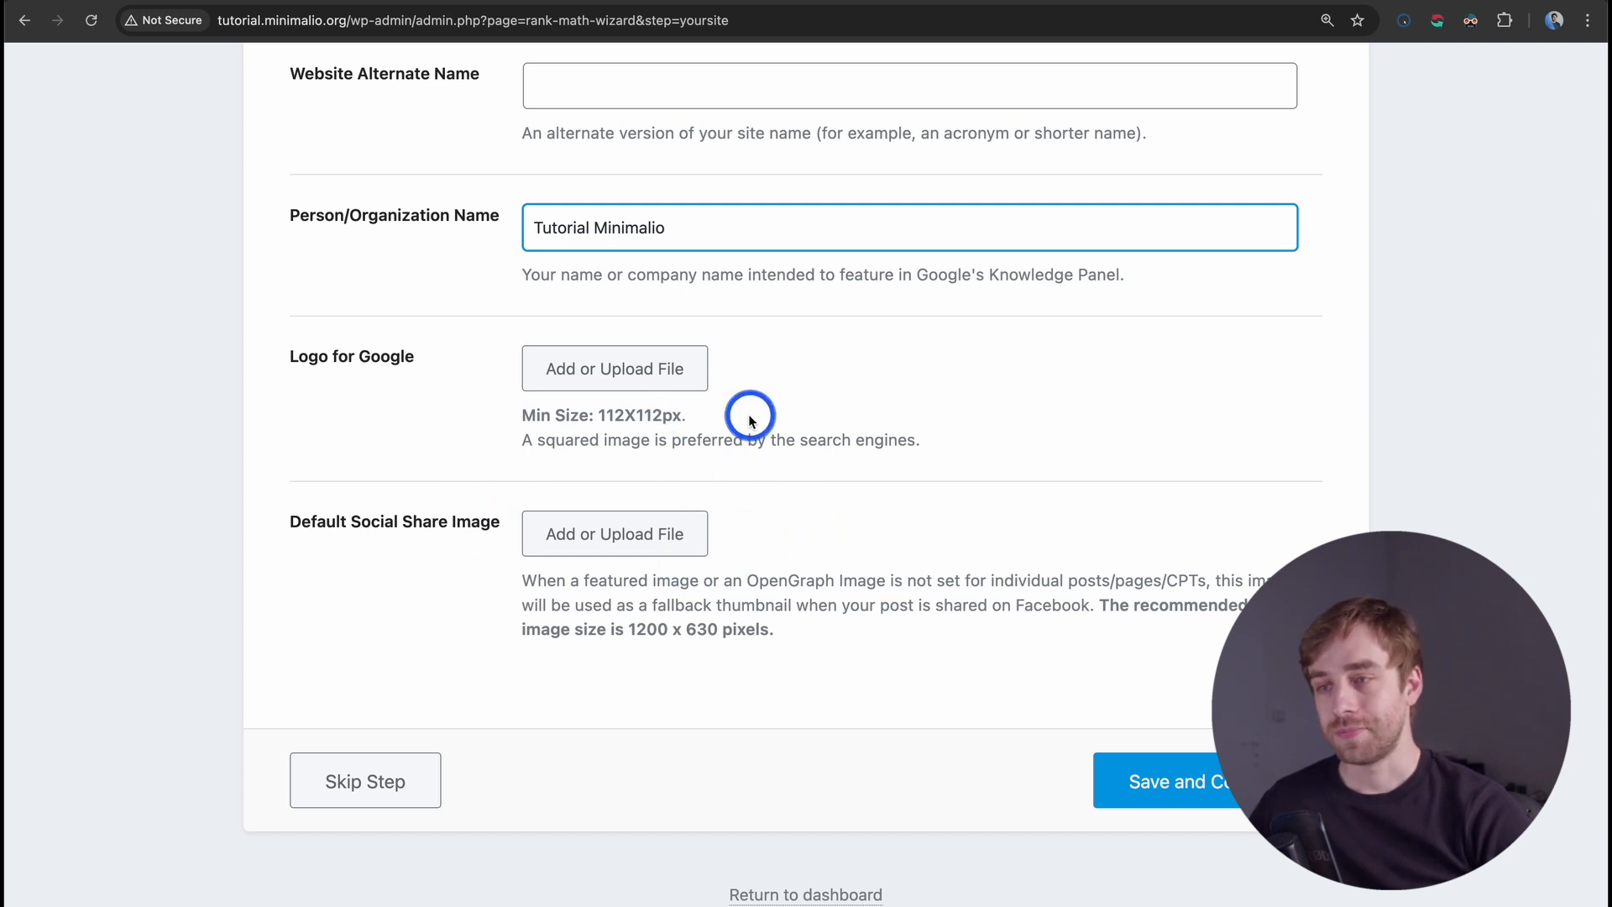
# Check the required logo and social share image sizes, and save the site details without adding images
pyautogui.moveTo(739, 418); pyautogui.dragTo(633, 420)
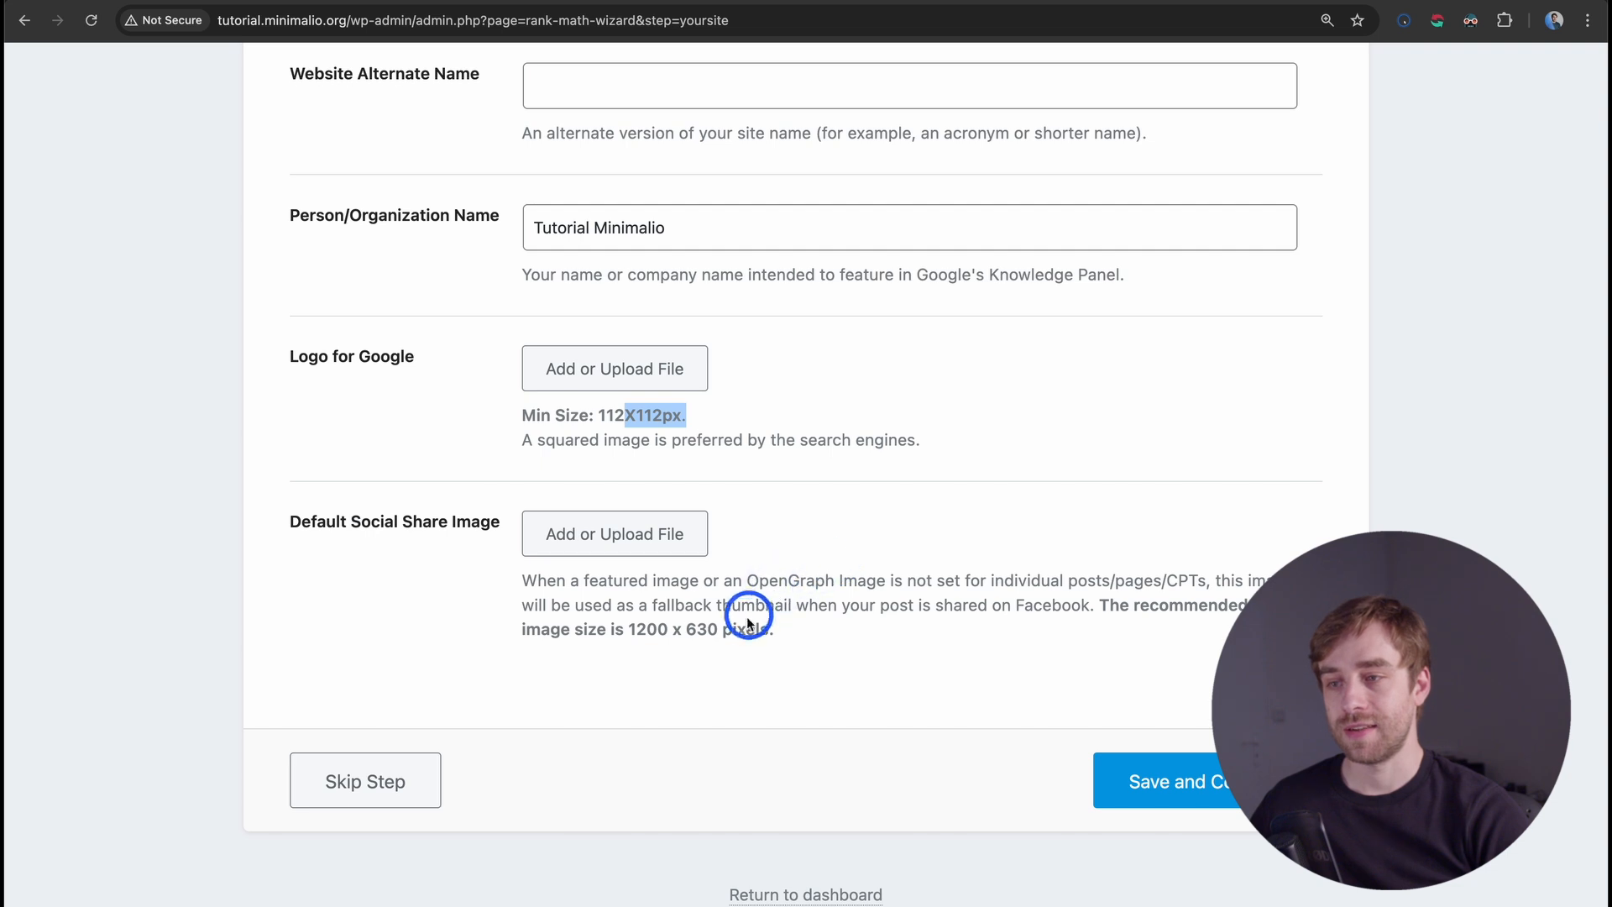
pyautogui.click(772, 634)
pyautogui.moveTo(772, 634); pyautogui.dragTo(629, 636)
pyautogui.click(793, 588)
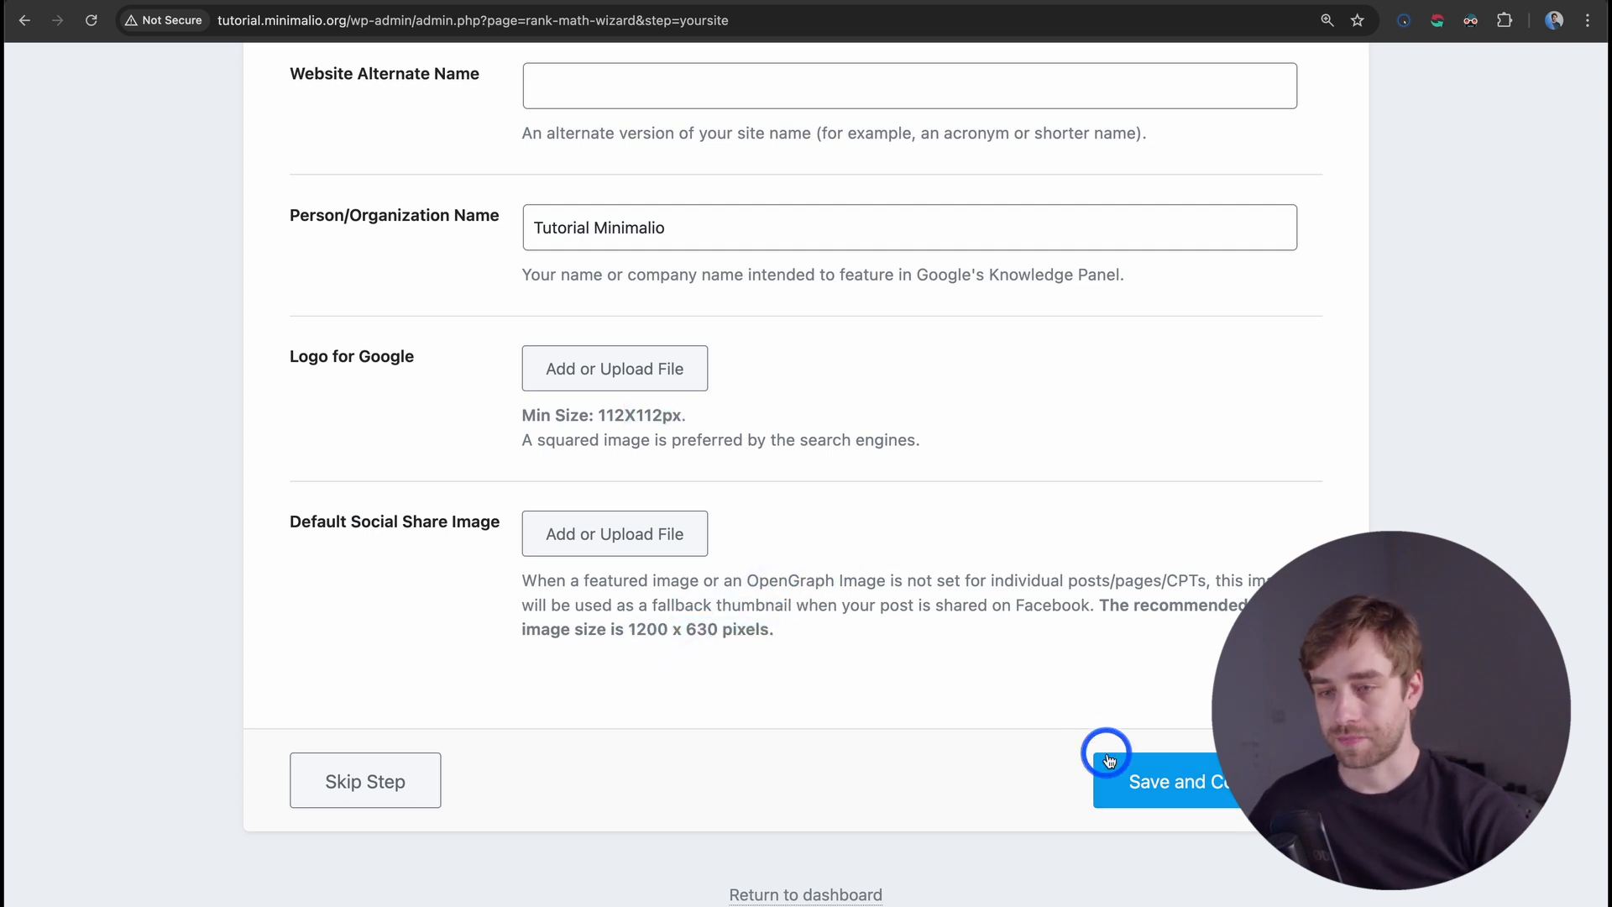
pyautogui.click(1156, 779)
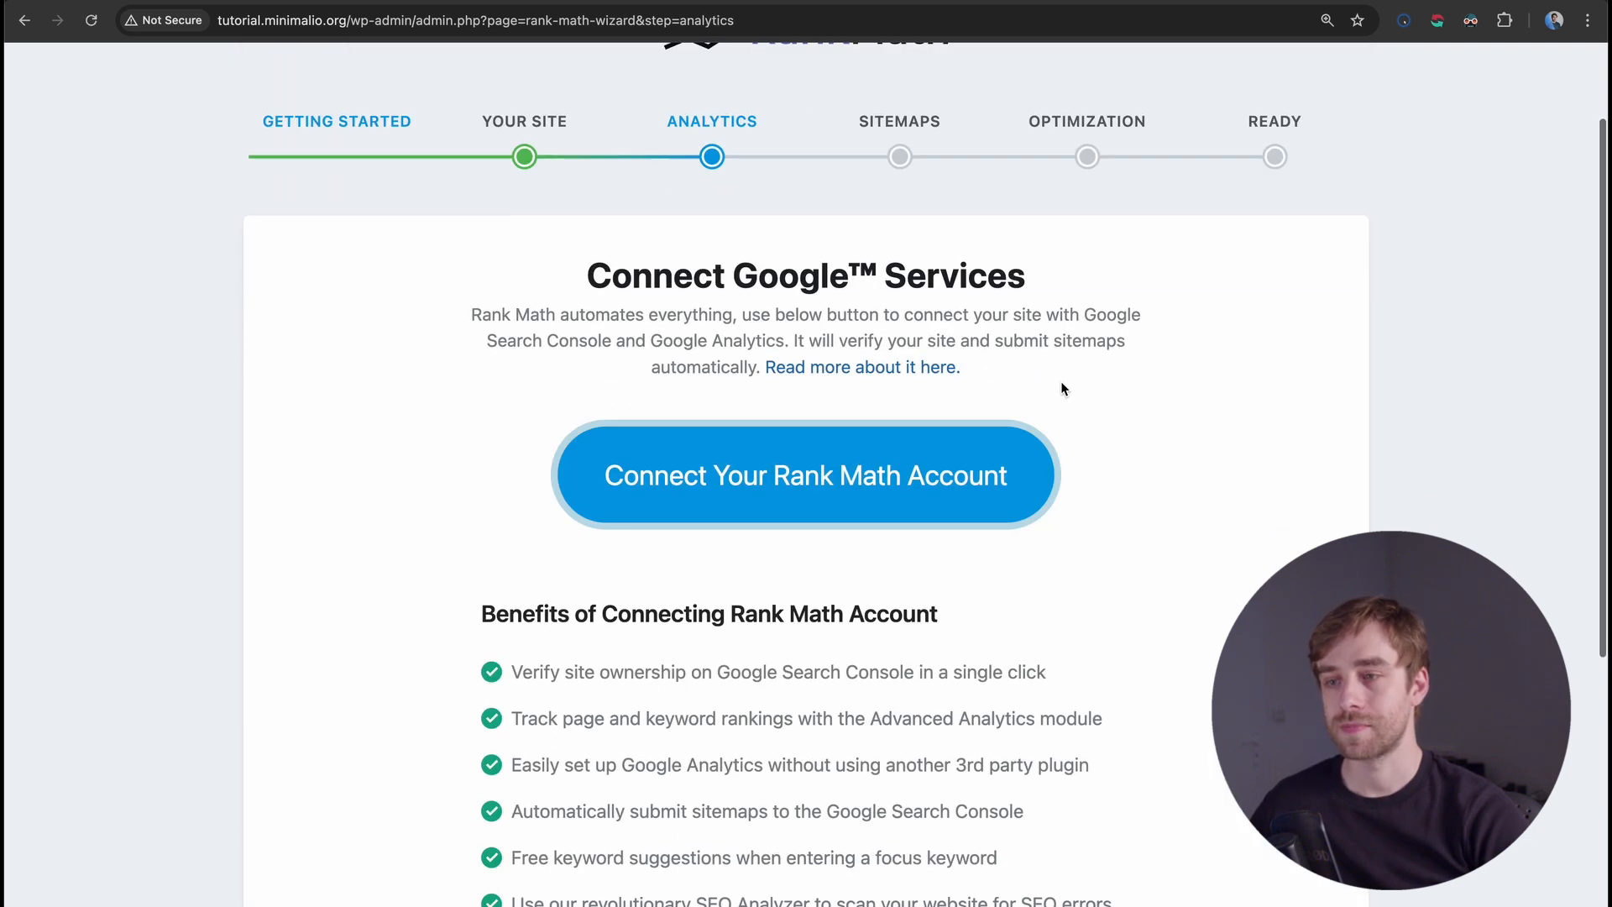
# Skip connecting Google services, review the sitemap settings and continue with their defaults
pyautogui.scroll(-8, 1061, 388)
pyautogui.click(407, 777)
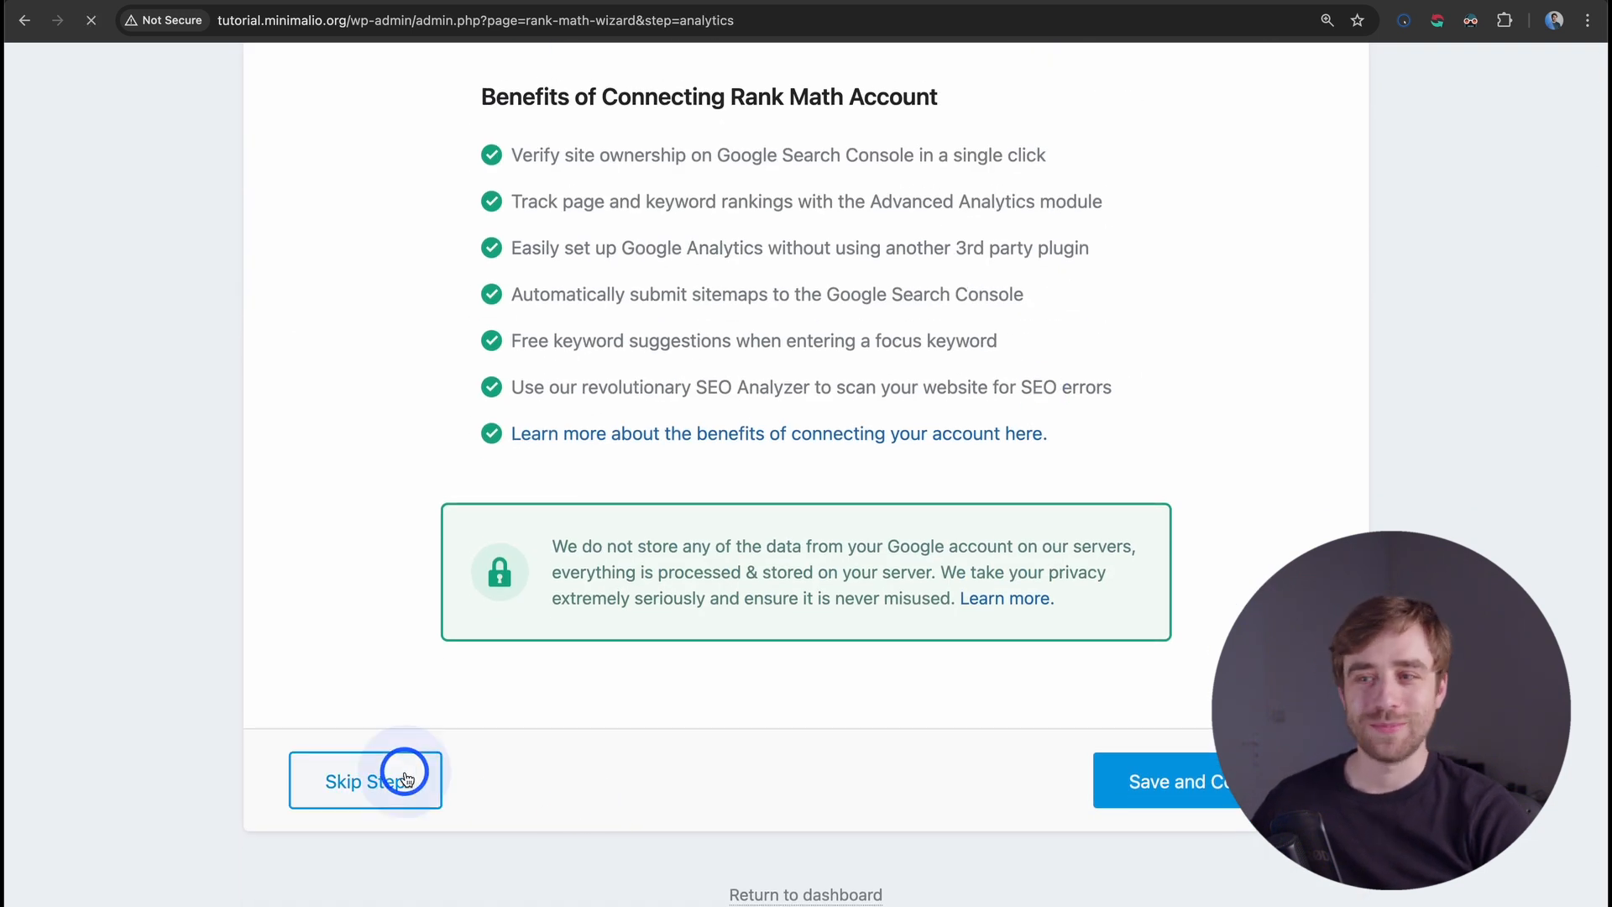
pyautogui.scroll(-5, 406, 460)
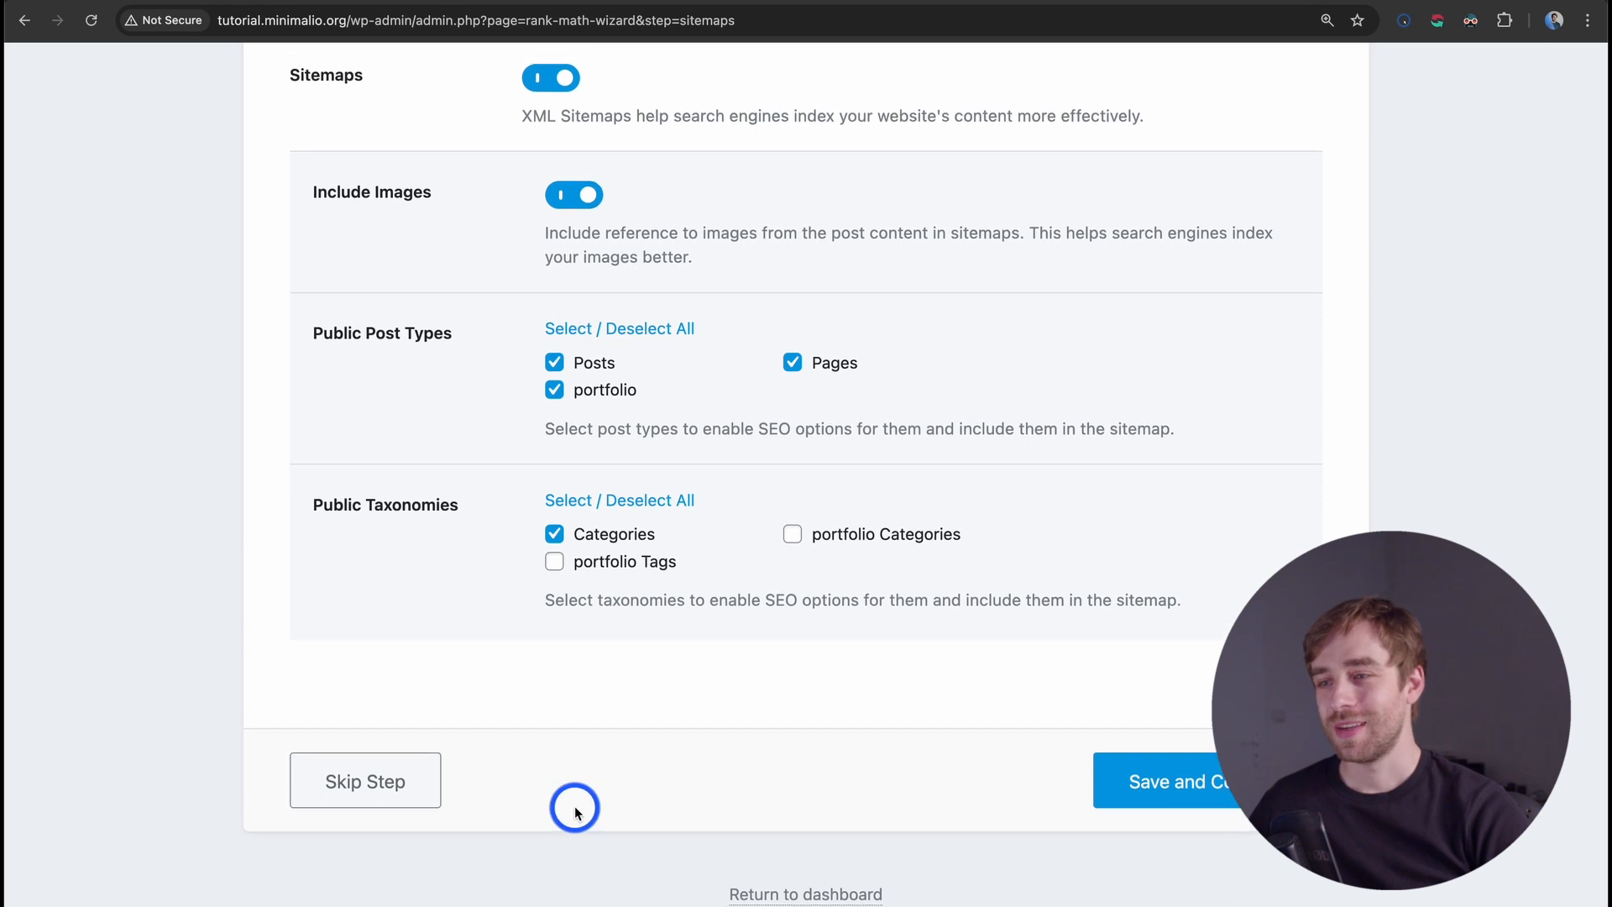
pyautogui.scroll(5, 638, 319)
pyautogui.scroll(-4, 633, 302)
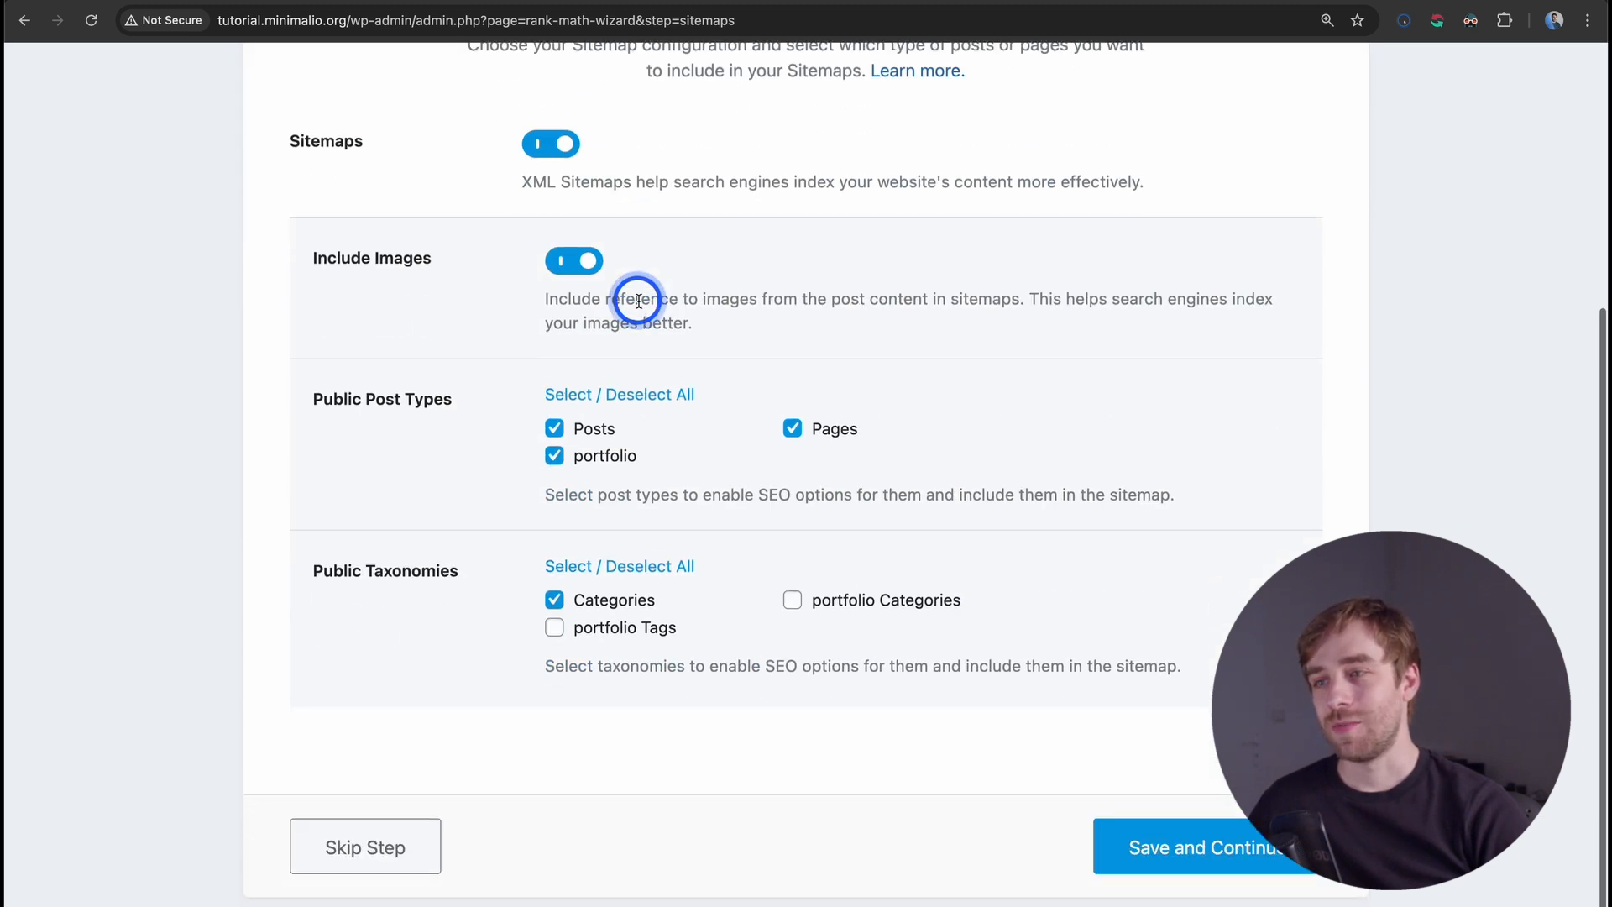
pyautogui.scroll(-1, 528, 521)
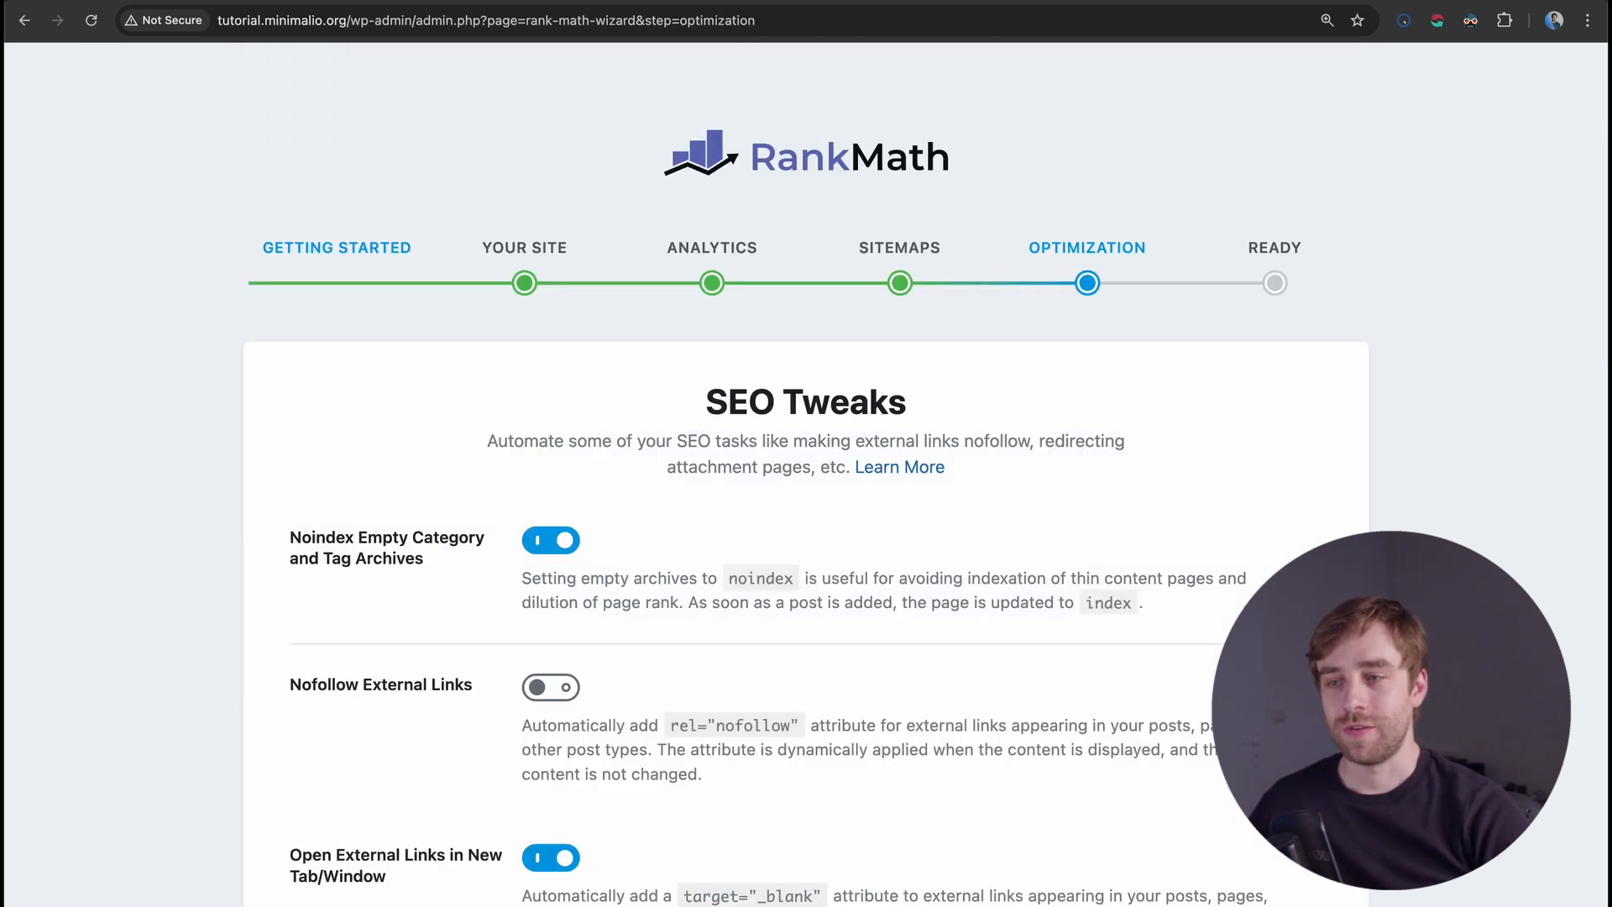
# Skip the SEO Tweaks step and leave the finished setup wizard for the dashboard
pyautogui.scroll(-2, 614, 767)
pyautogui.scroll(-2, 615, 767)
pyautogui.click(403, 780)
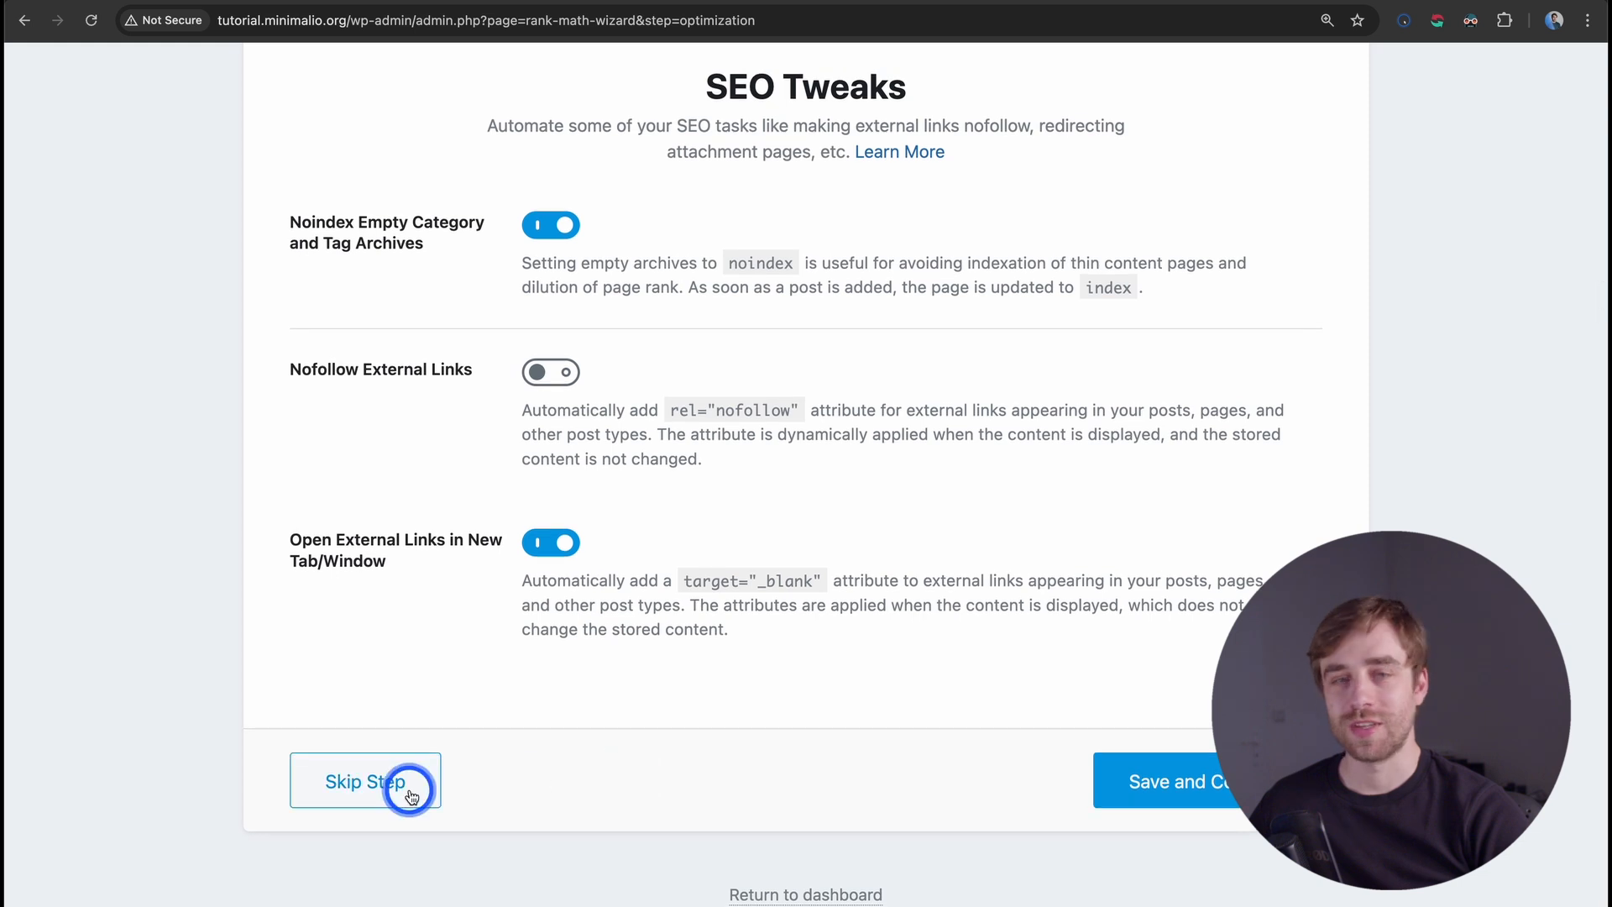
pyautogui.scroll(-2, 816, 768)
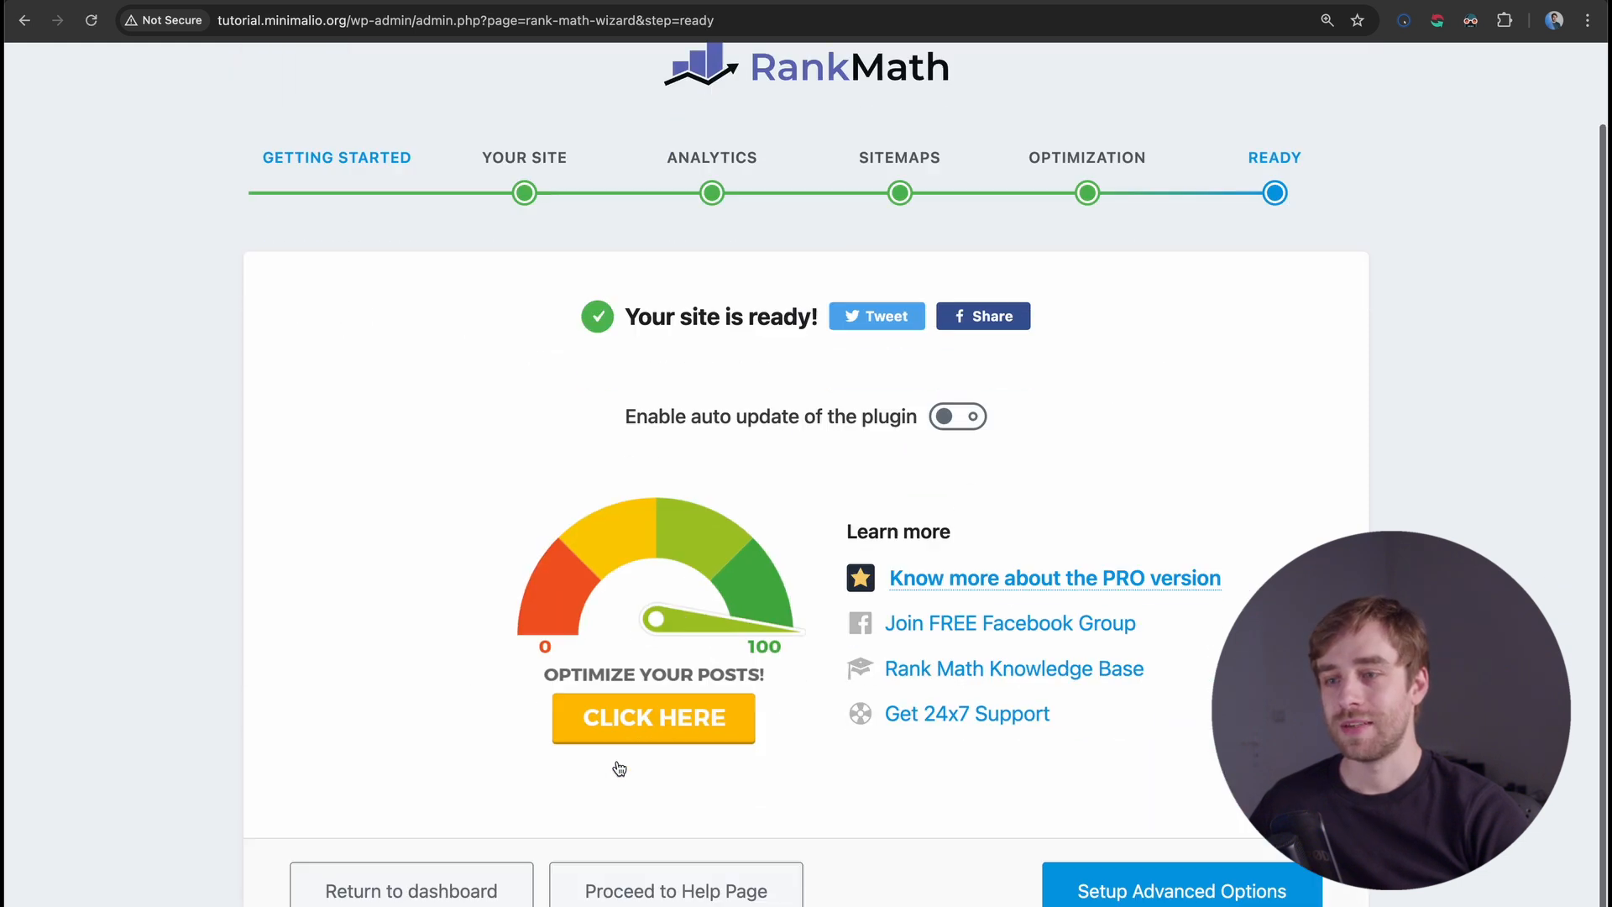
pyautogui.click(420, 888)
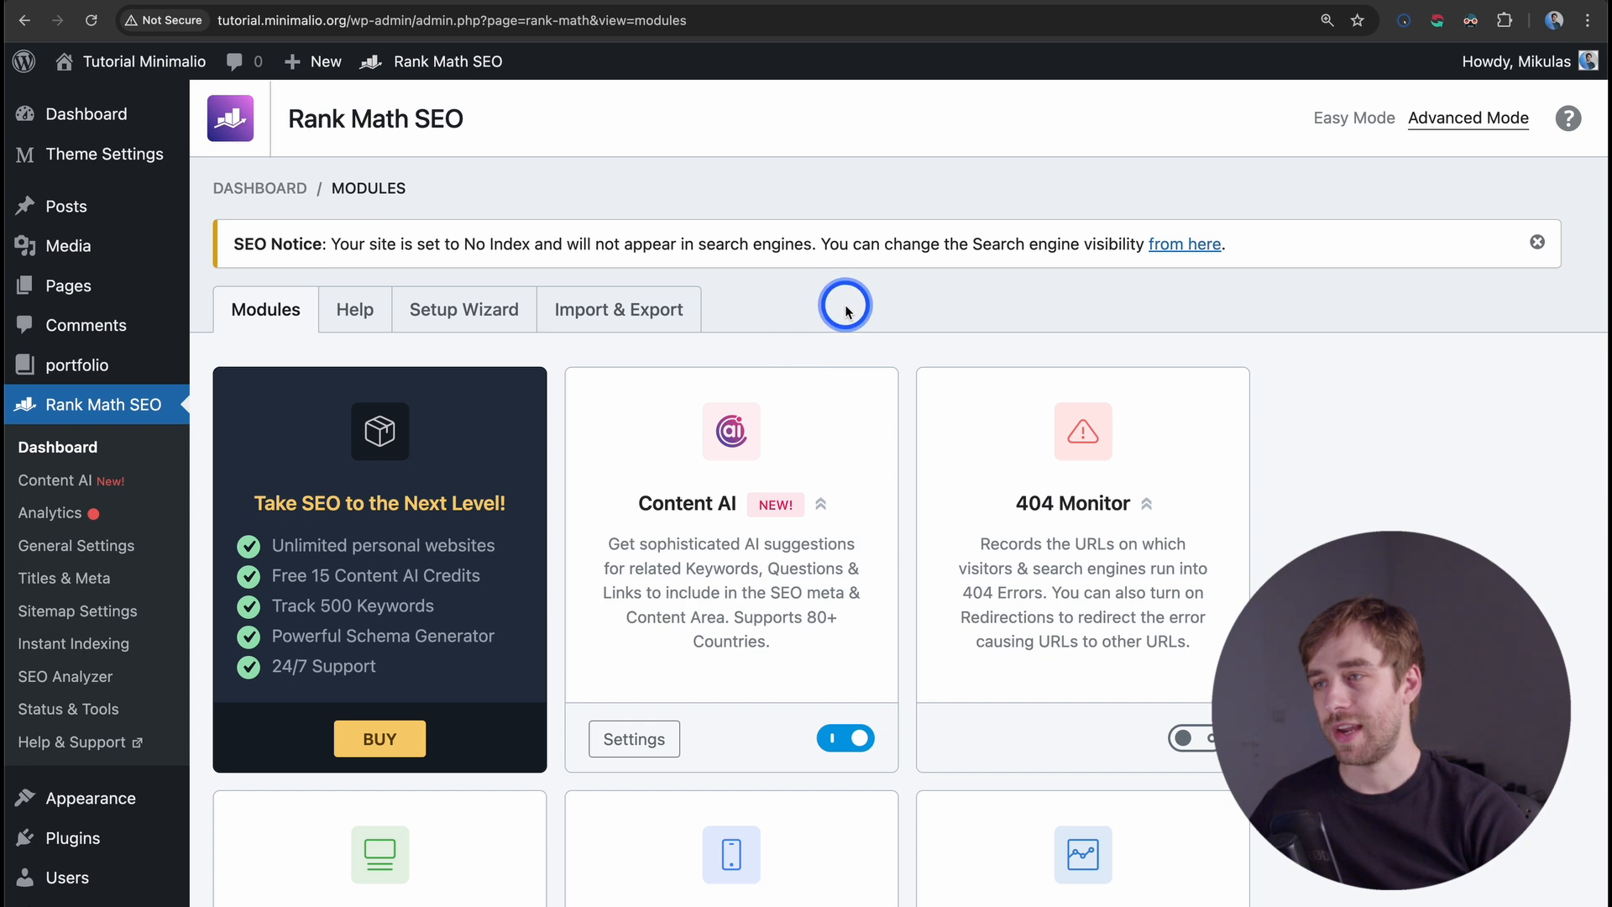
# Open the Home page for editing and review its Rank Math snippet preview, focus keyword and Basic SEO checks
pyautogui.click(119, 288)
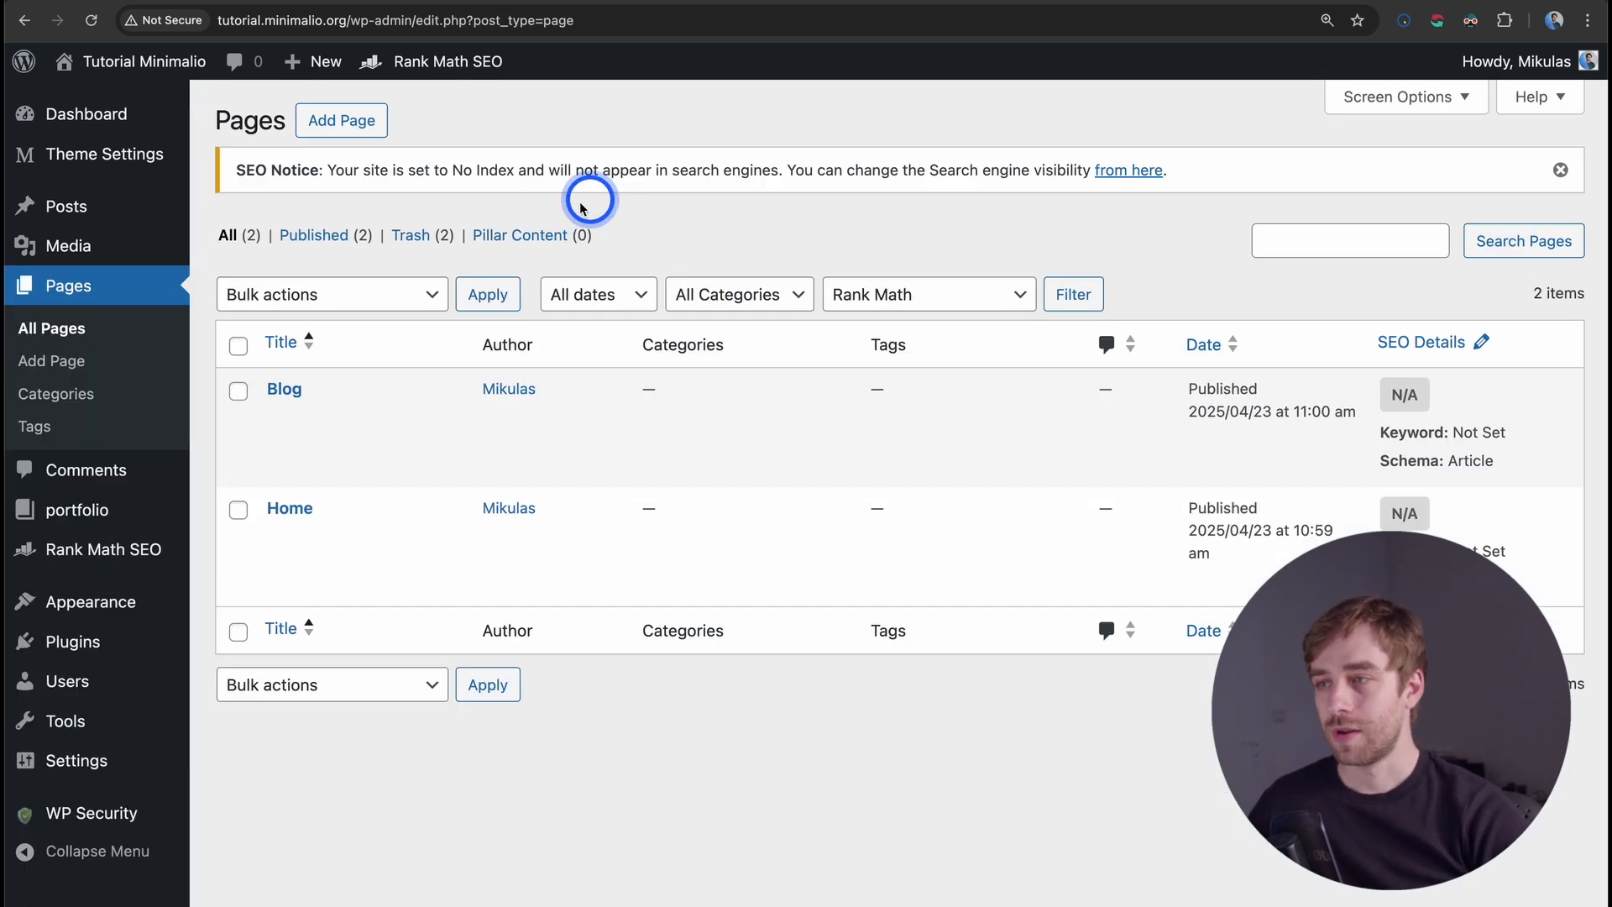
pyautogui.click(288, 510)
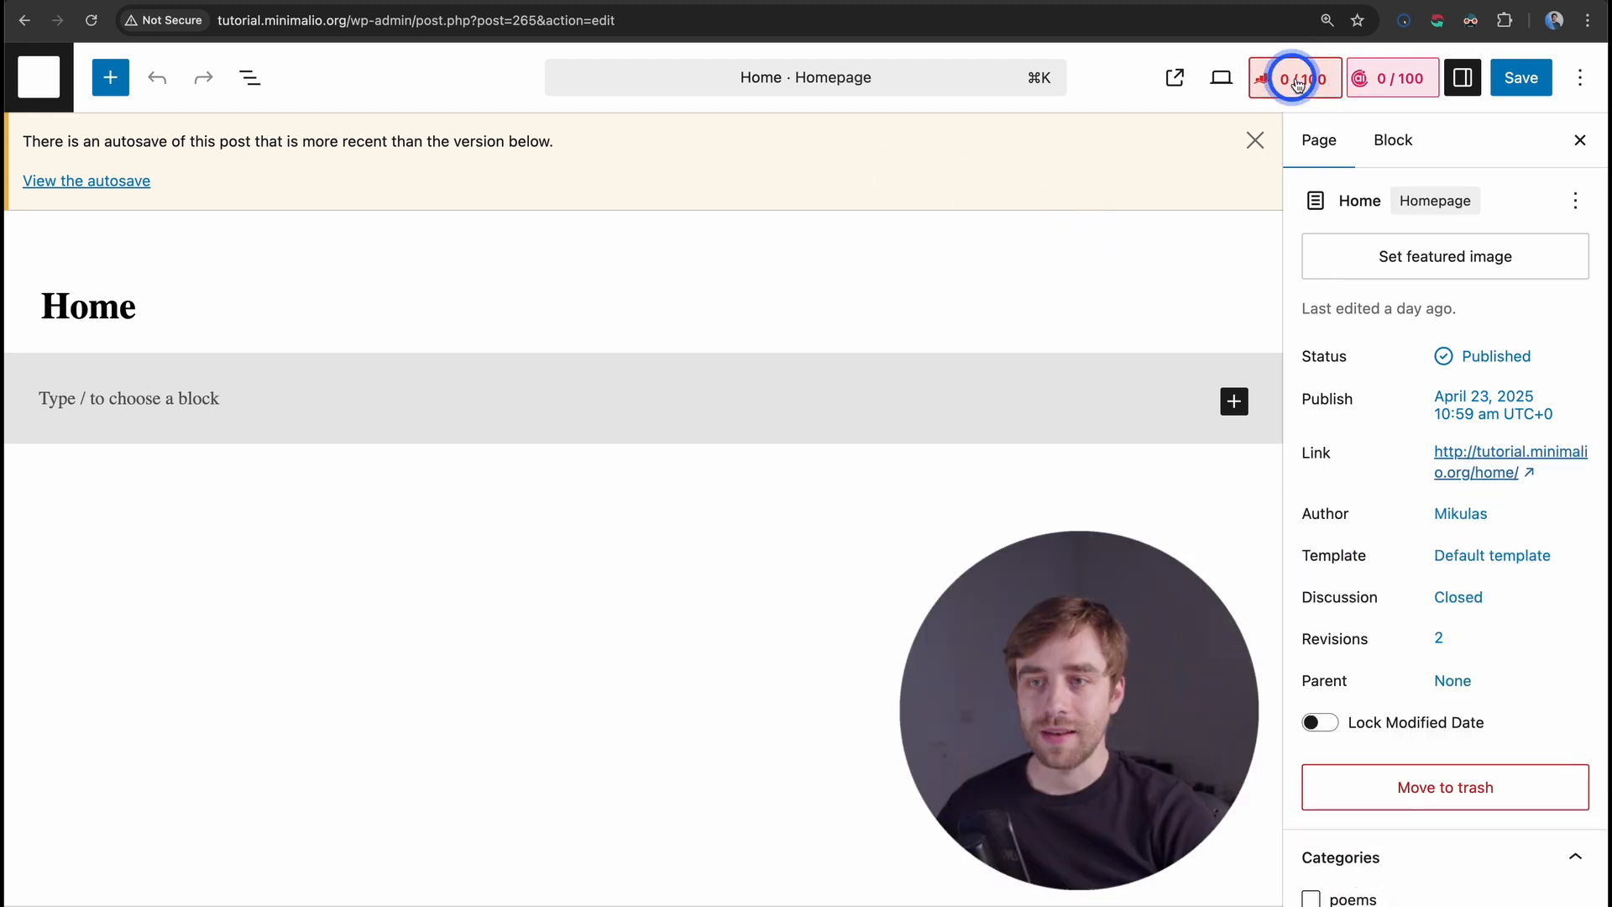
pyautogui.click(1297, 82)
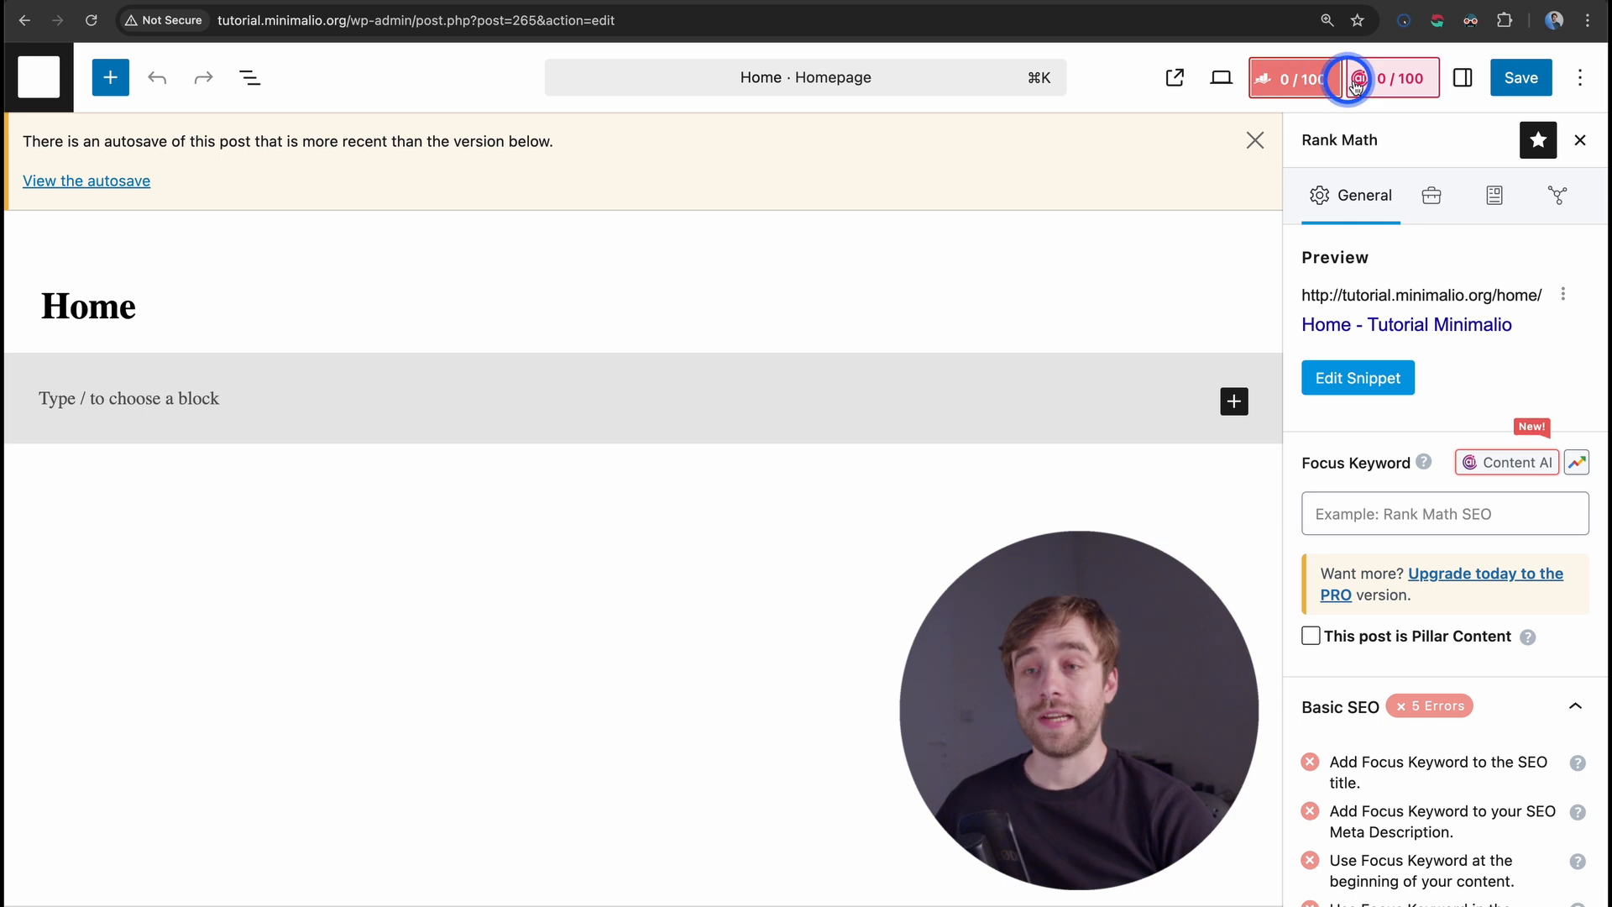
pyautogui.scroll(-5, 1442, 331)
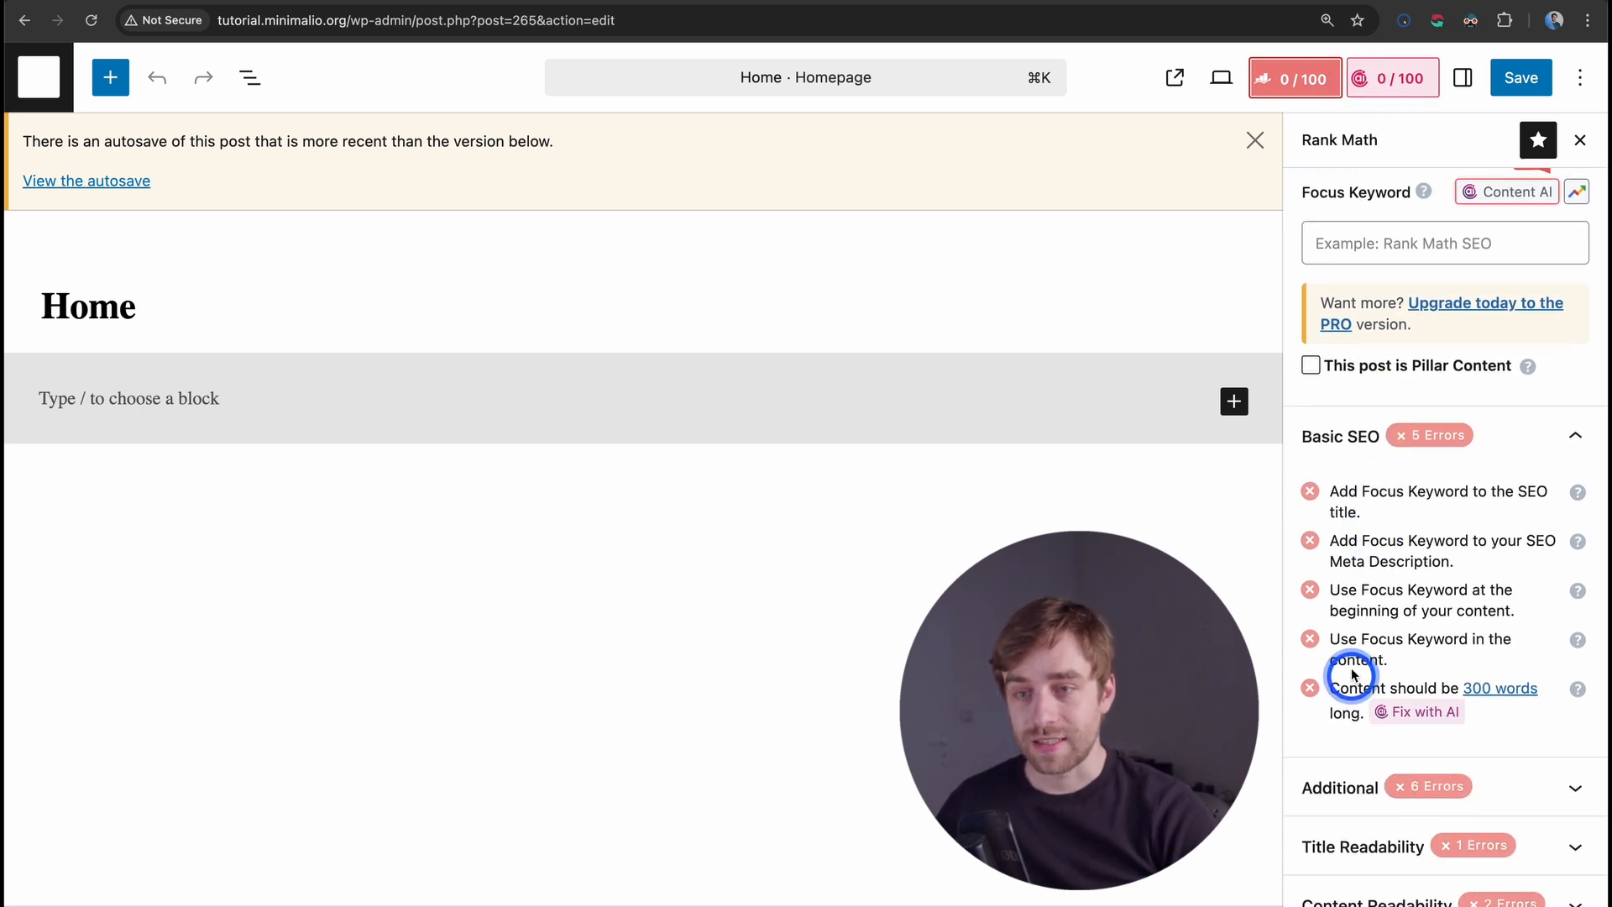
pyautogui.scroll(6, 1316, 495)
pyautogui.scroll(-7, 1378, 716)
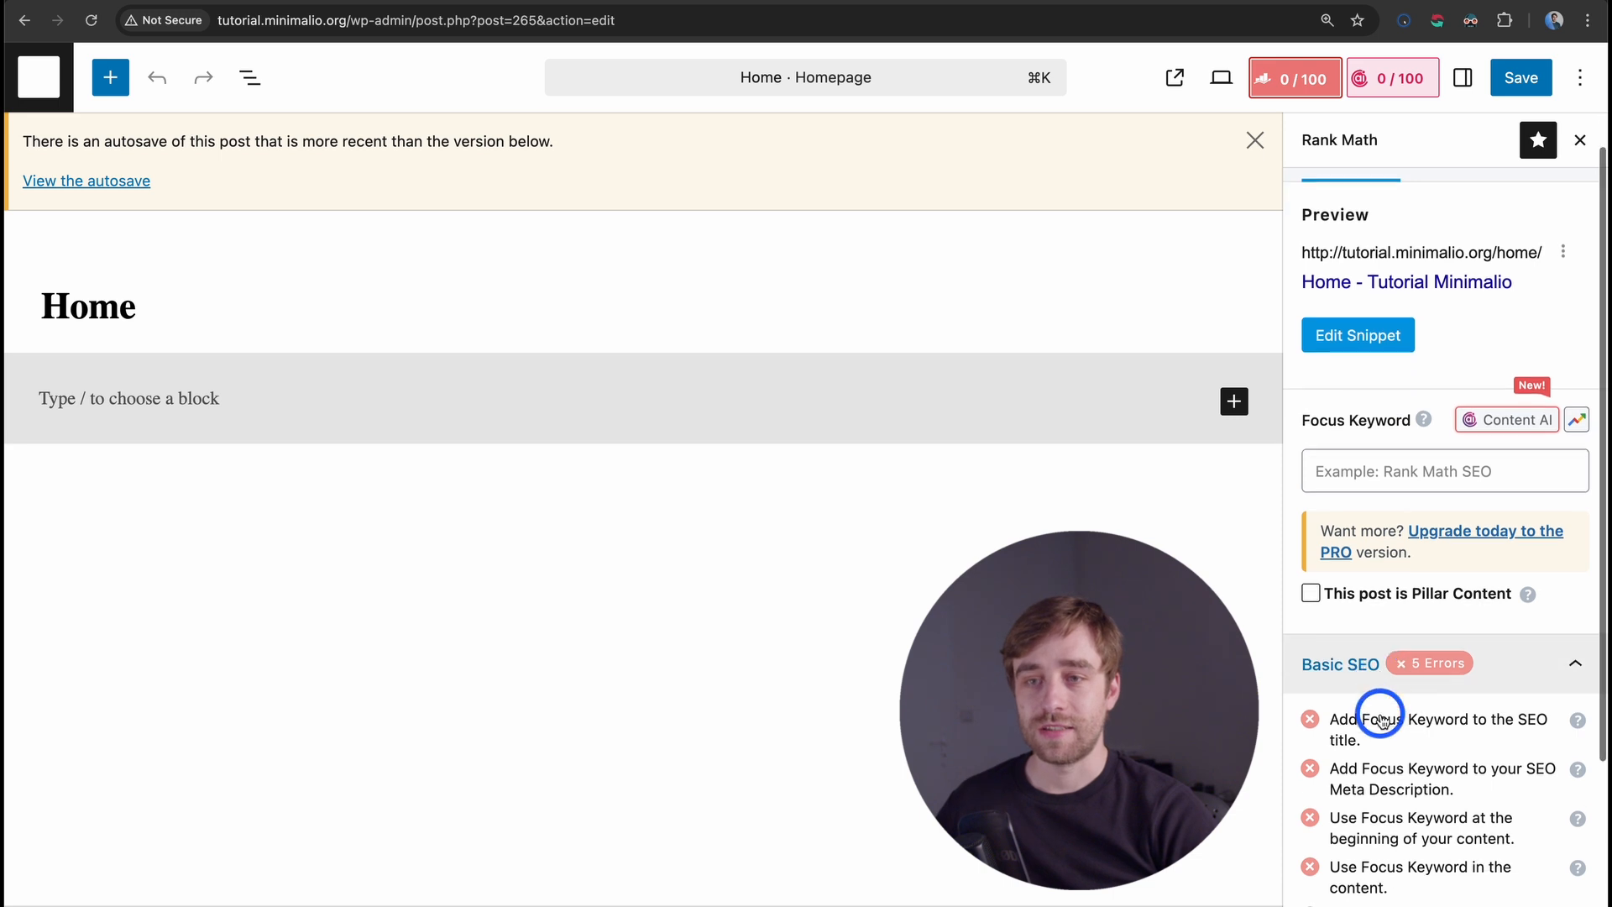
pyautogui.scroll(7, 1432, 363)
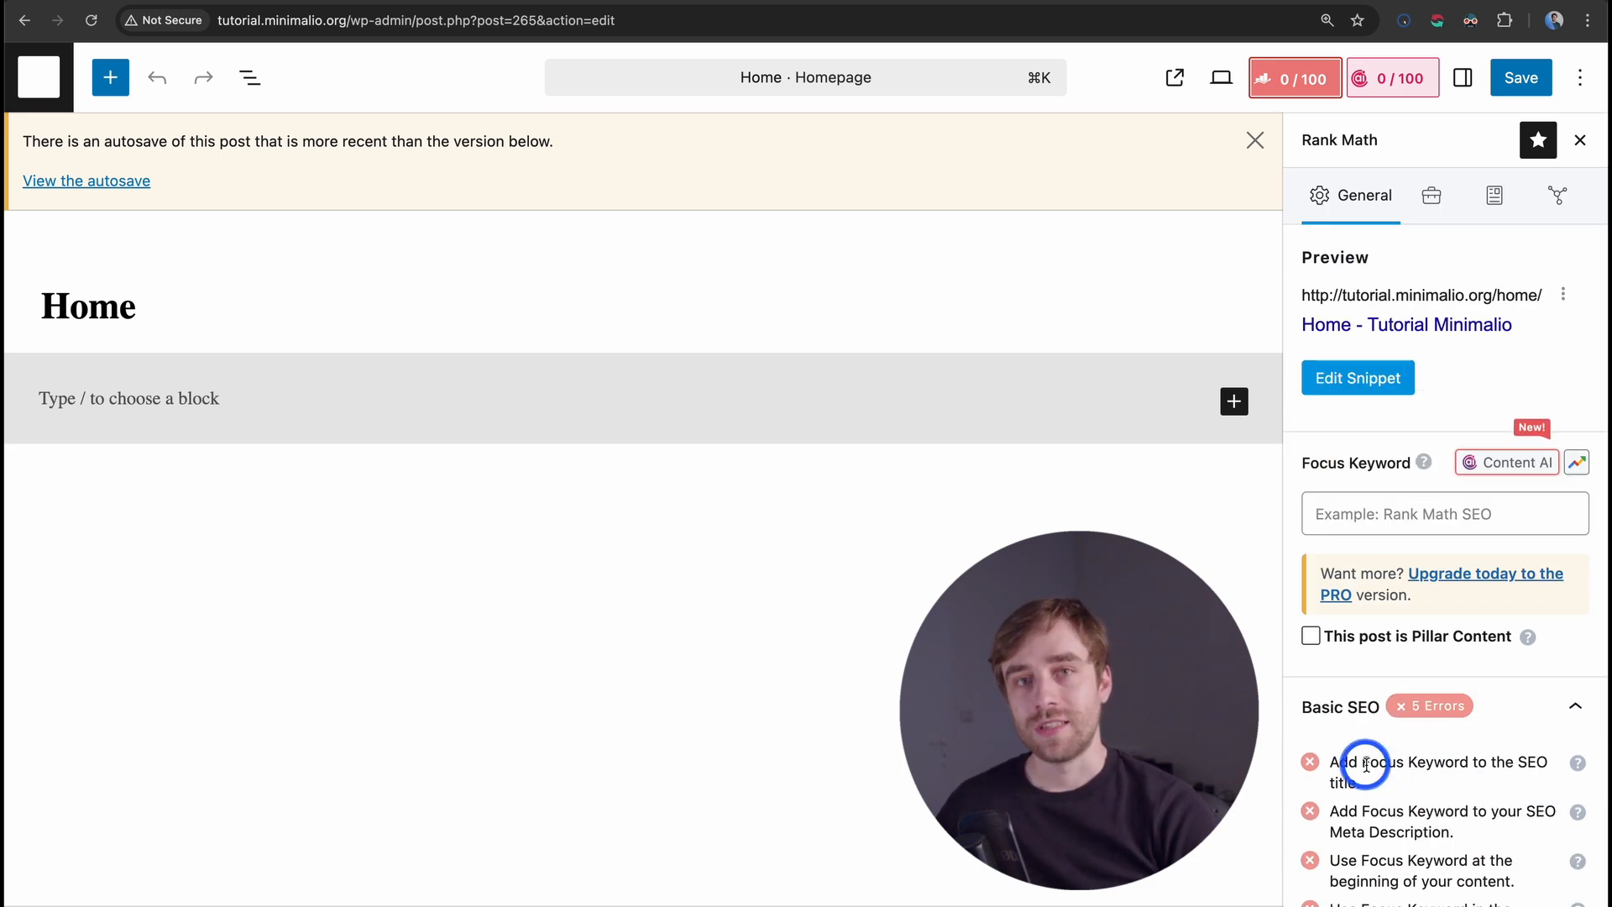
# Edit the Home page's search snippet, setting the title to "Minimalio" and the description to "Description"
pyautogui.scroll(-5, 1365, 763)
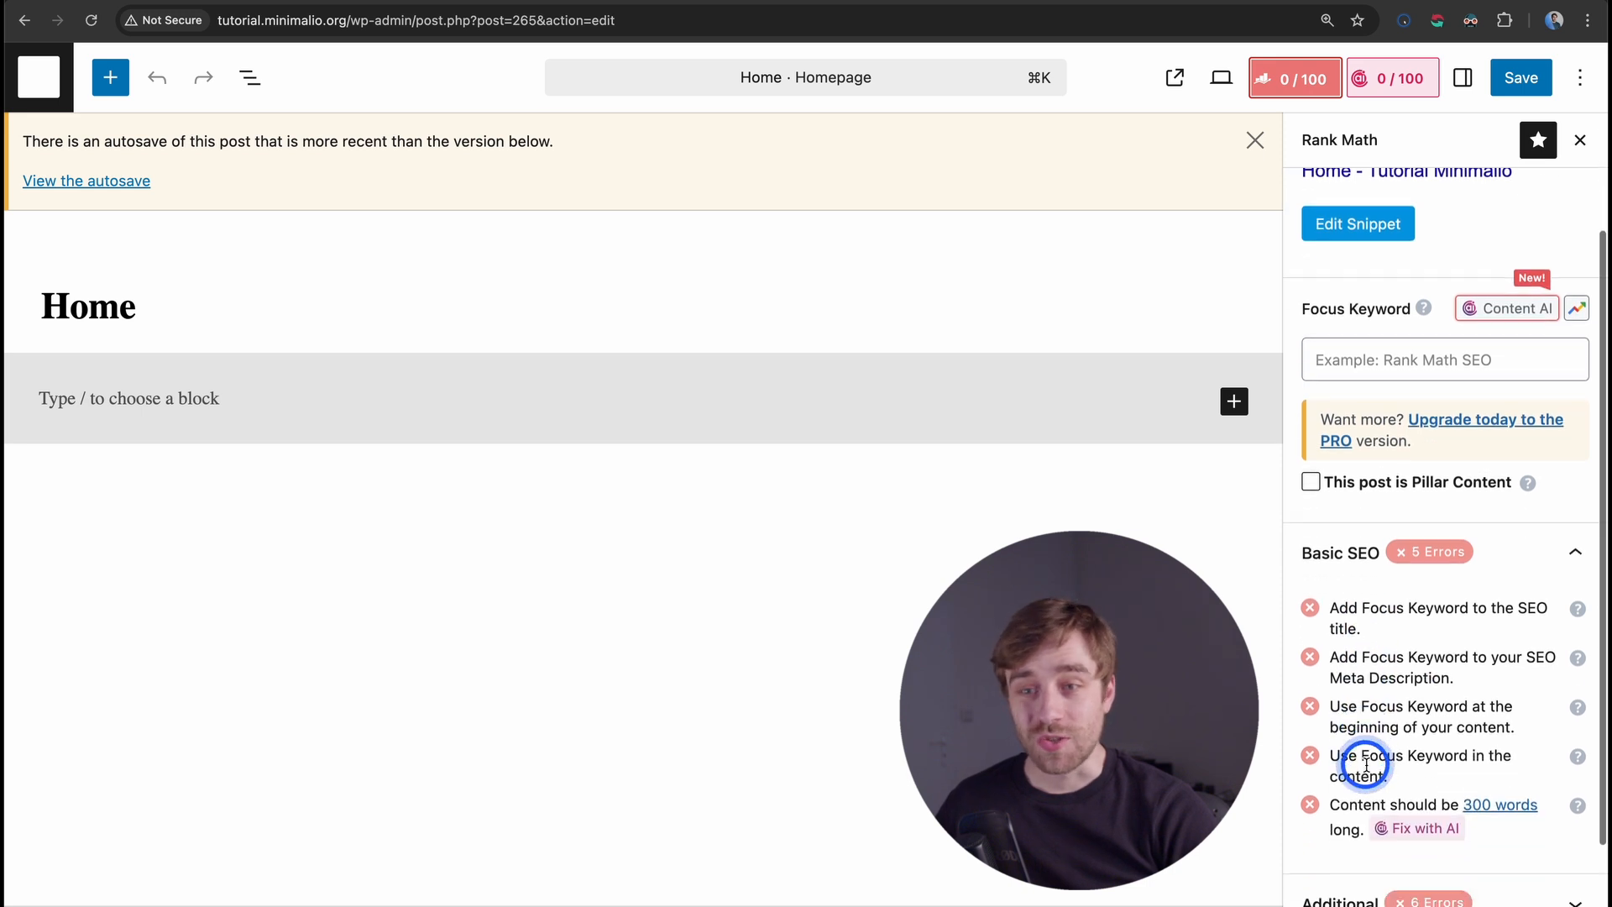
pyautogui.scroll(5, 1366, 768)
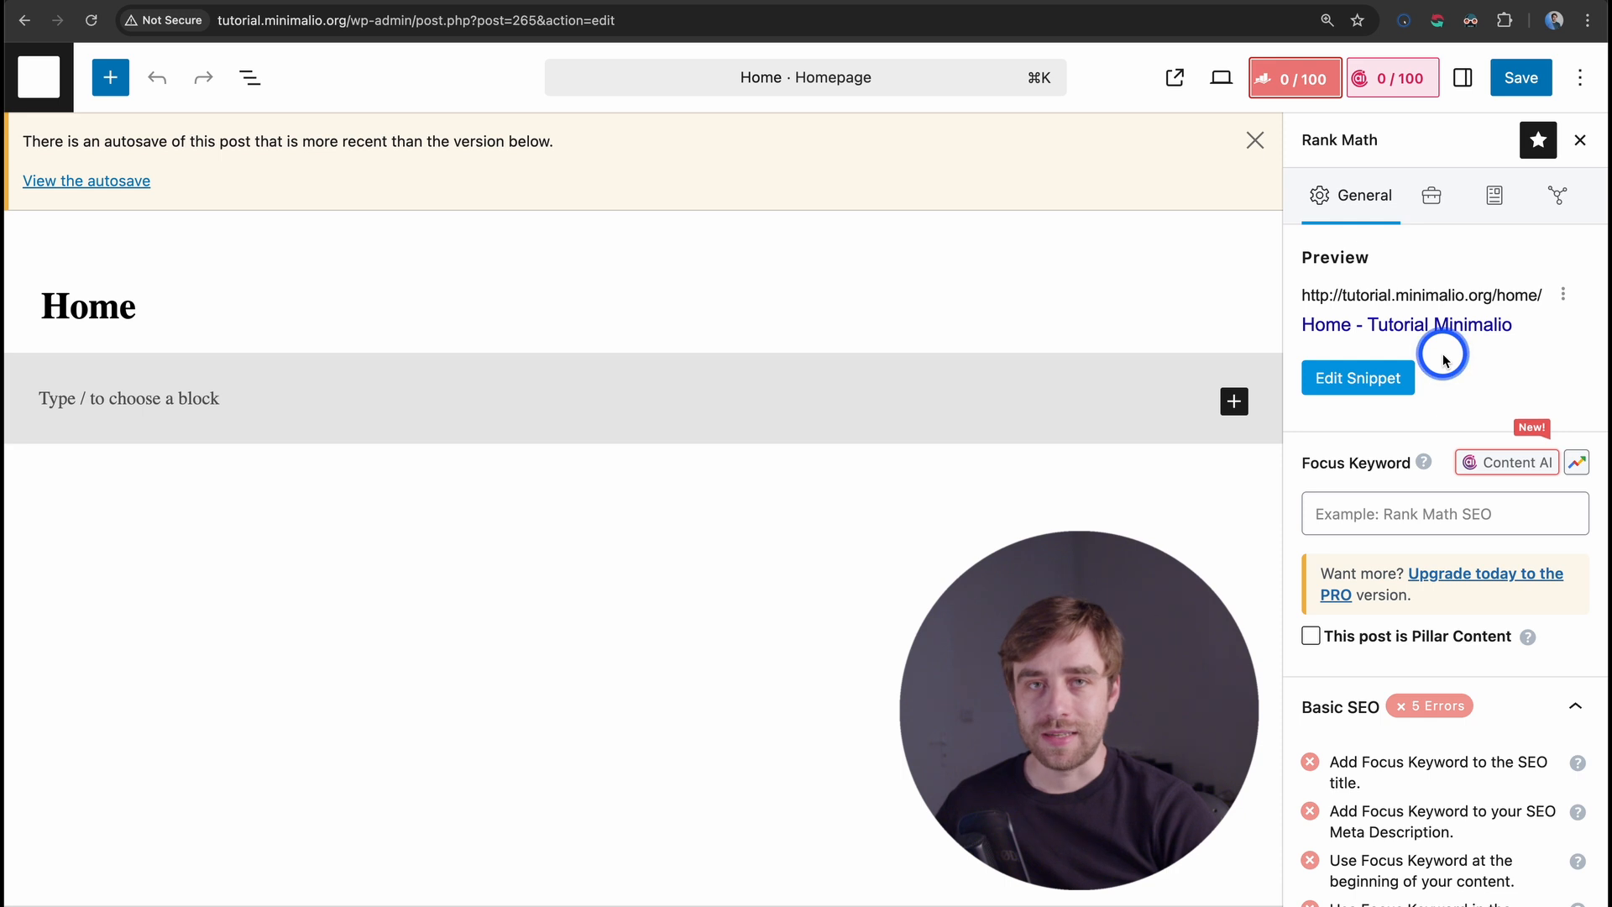
pyautogui.click(1359, 516)
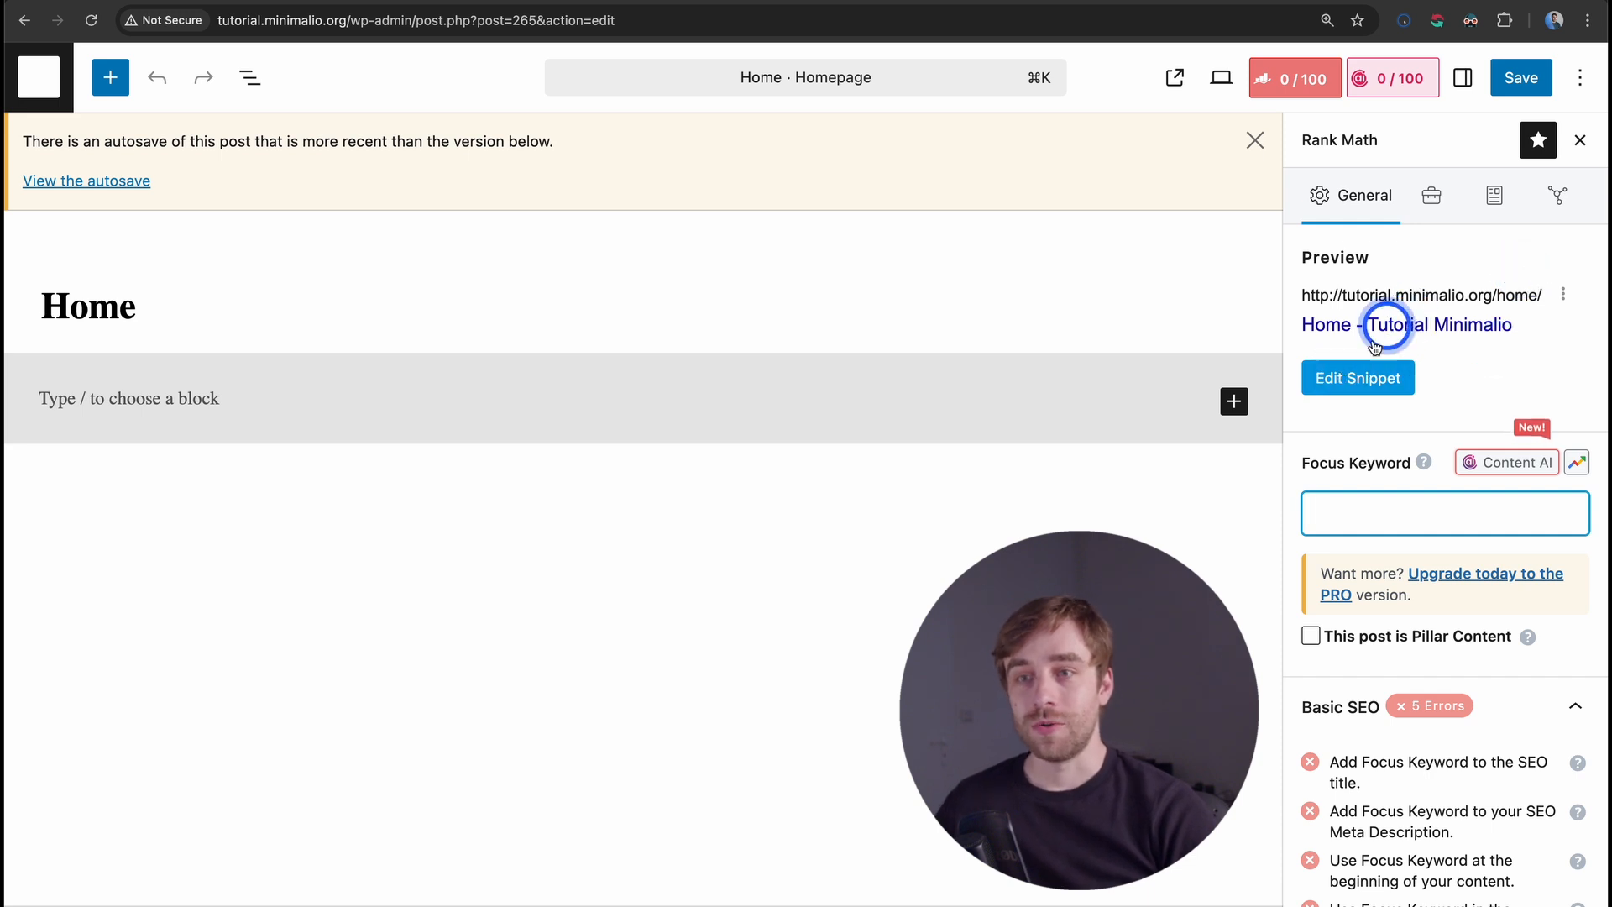
pyautogui.click(1355, 380)
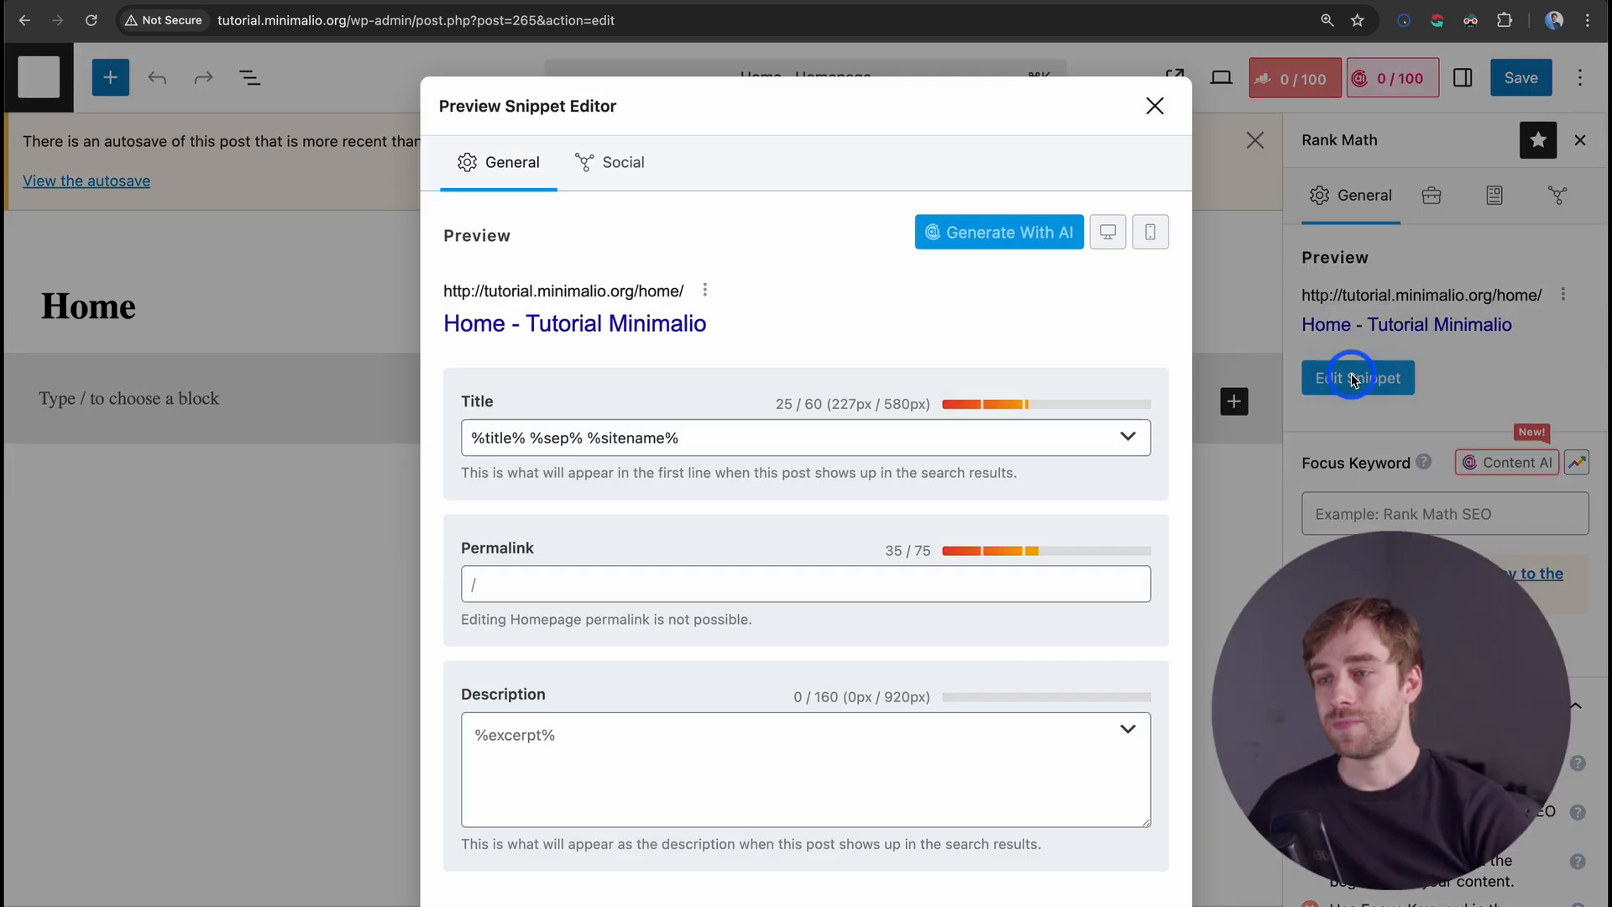
pyautogui.doubleClick(739, 443)
pyautogui.tripleClick(740, 443)
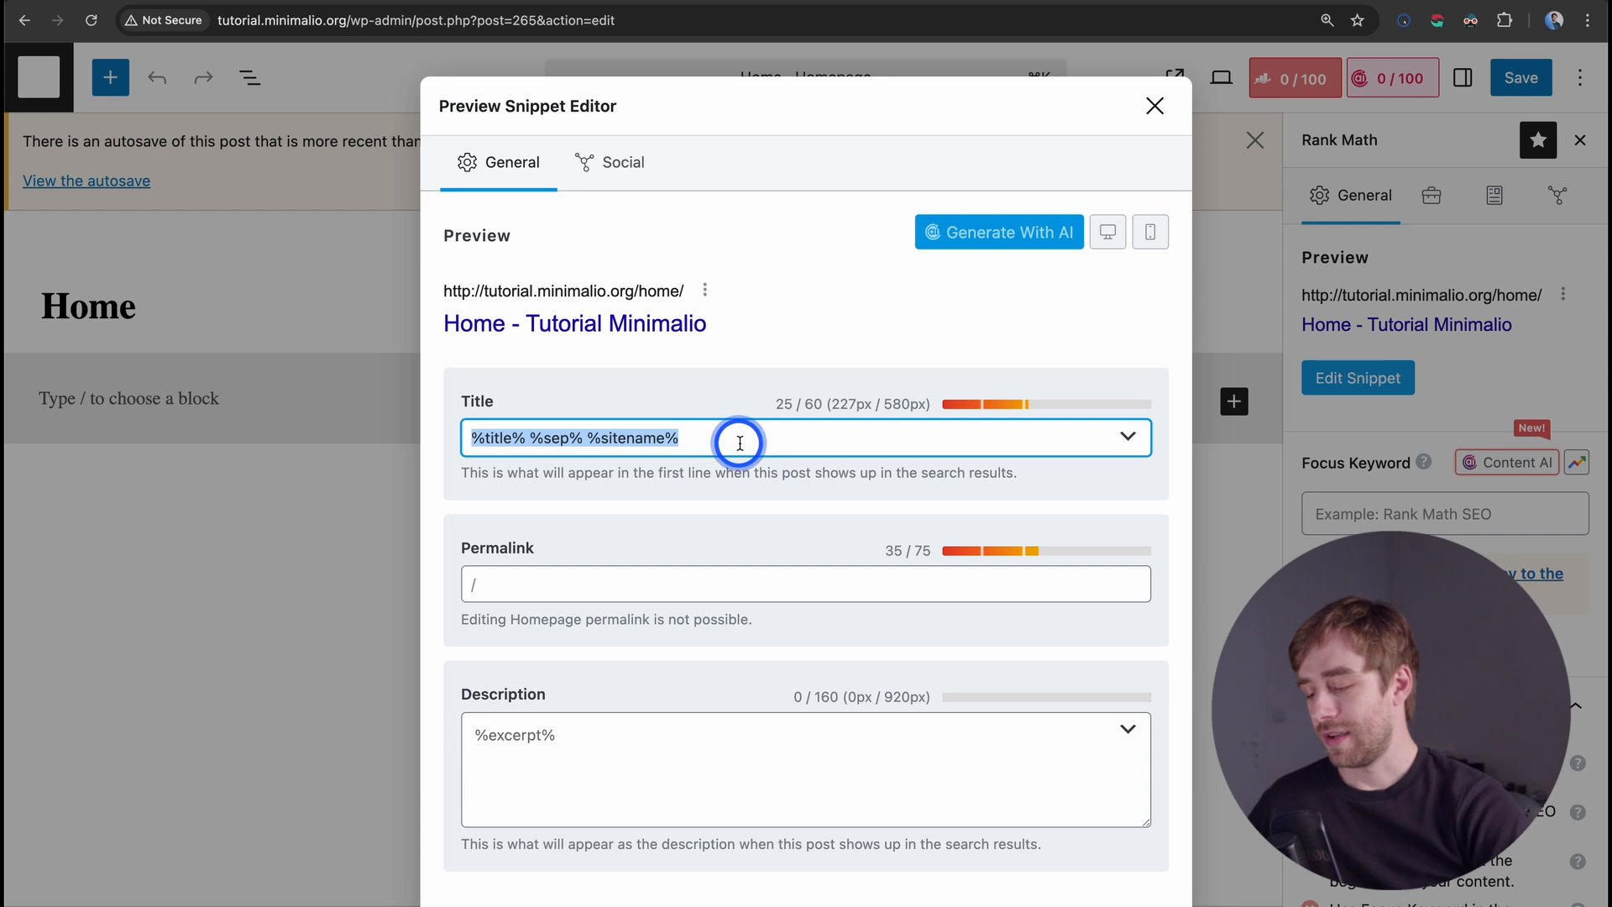
pyautogui.write('Minimalio')
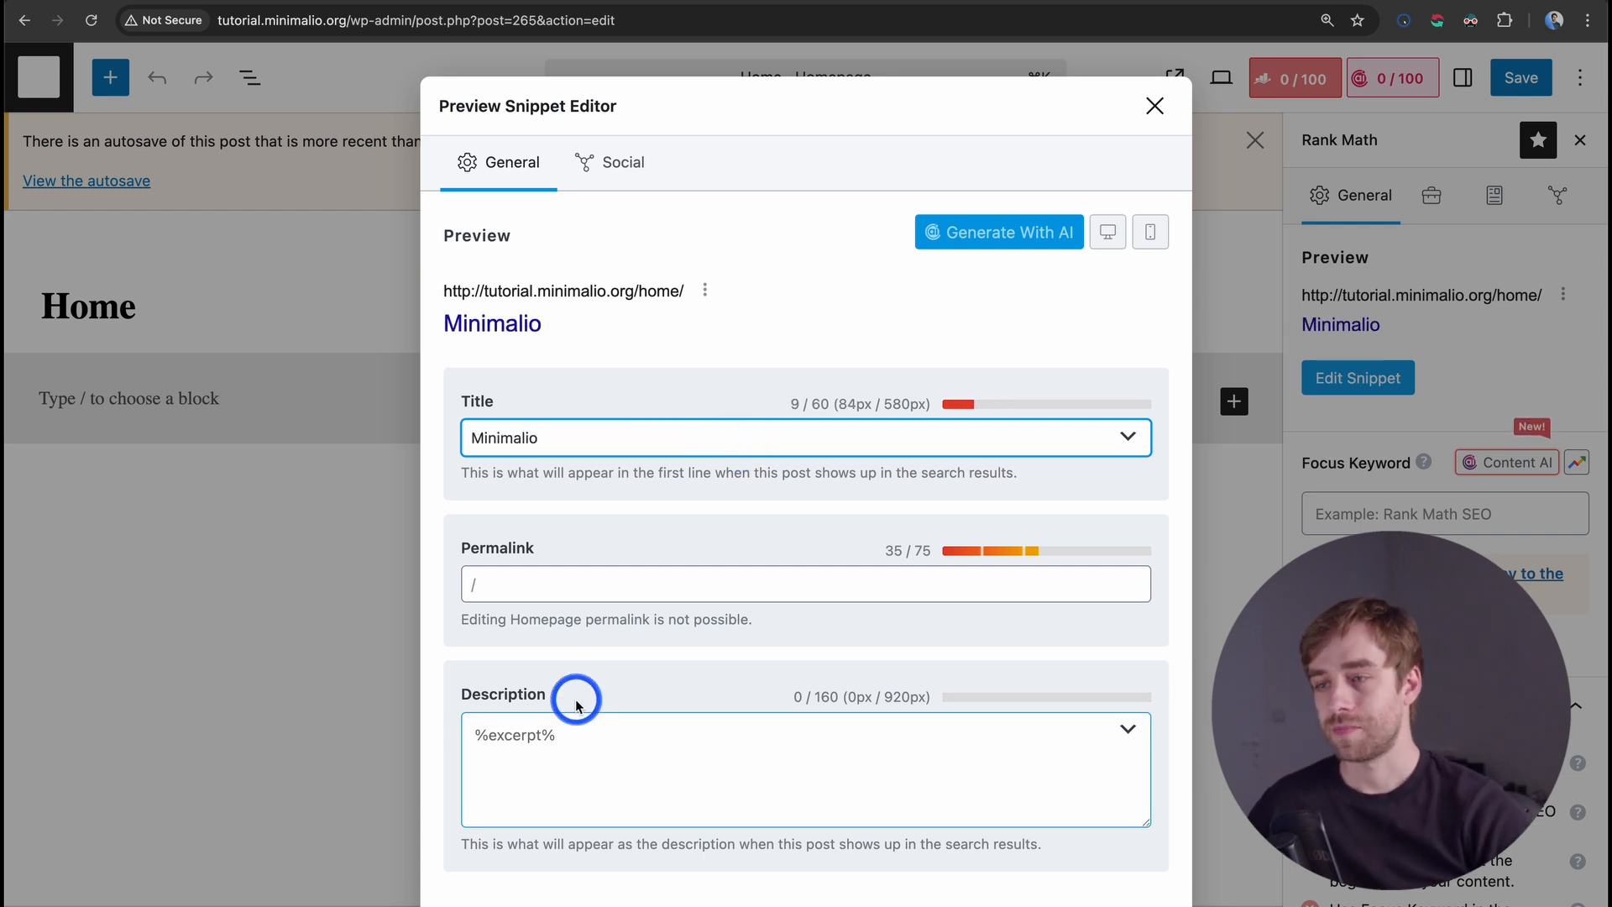
pyautogui.click(521, 737)
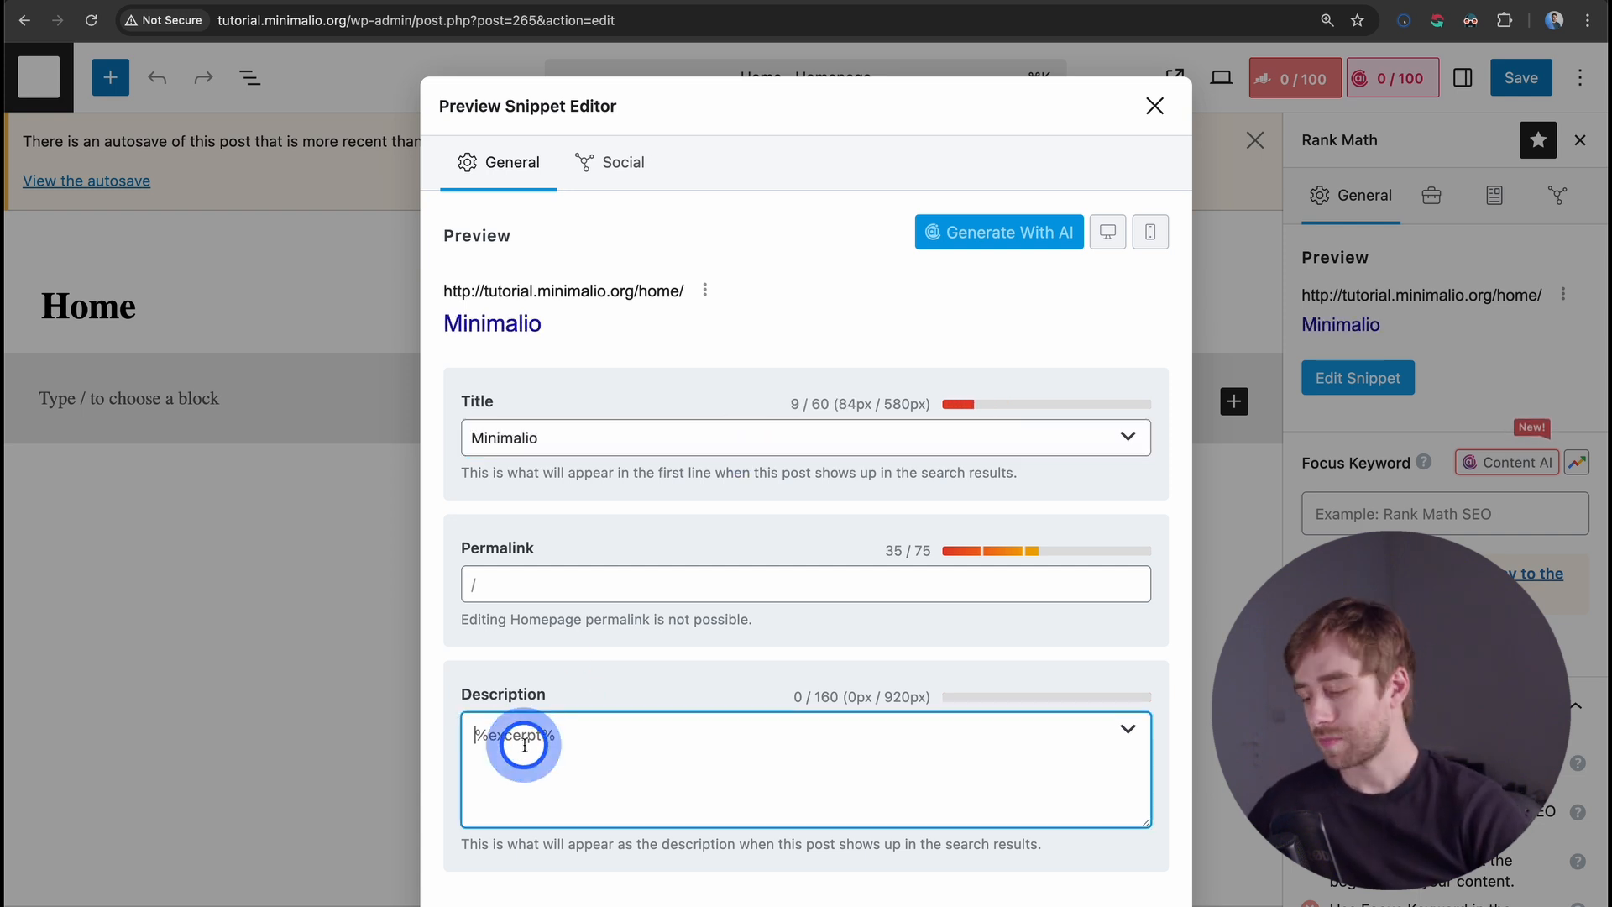
pyautogui.write('Description')
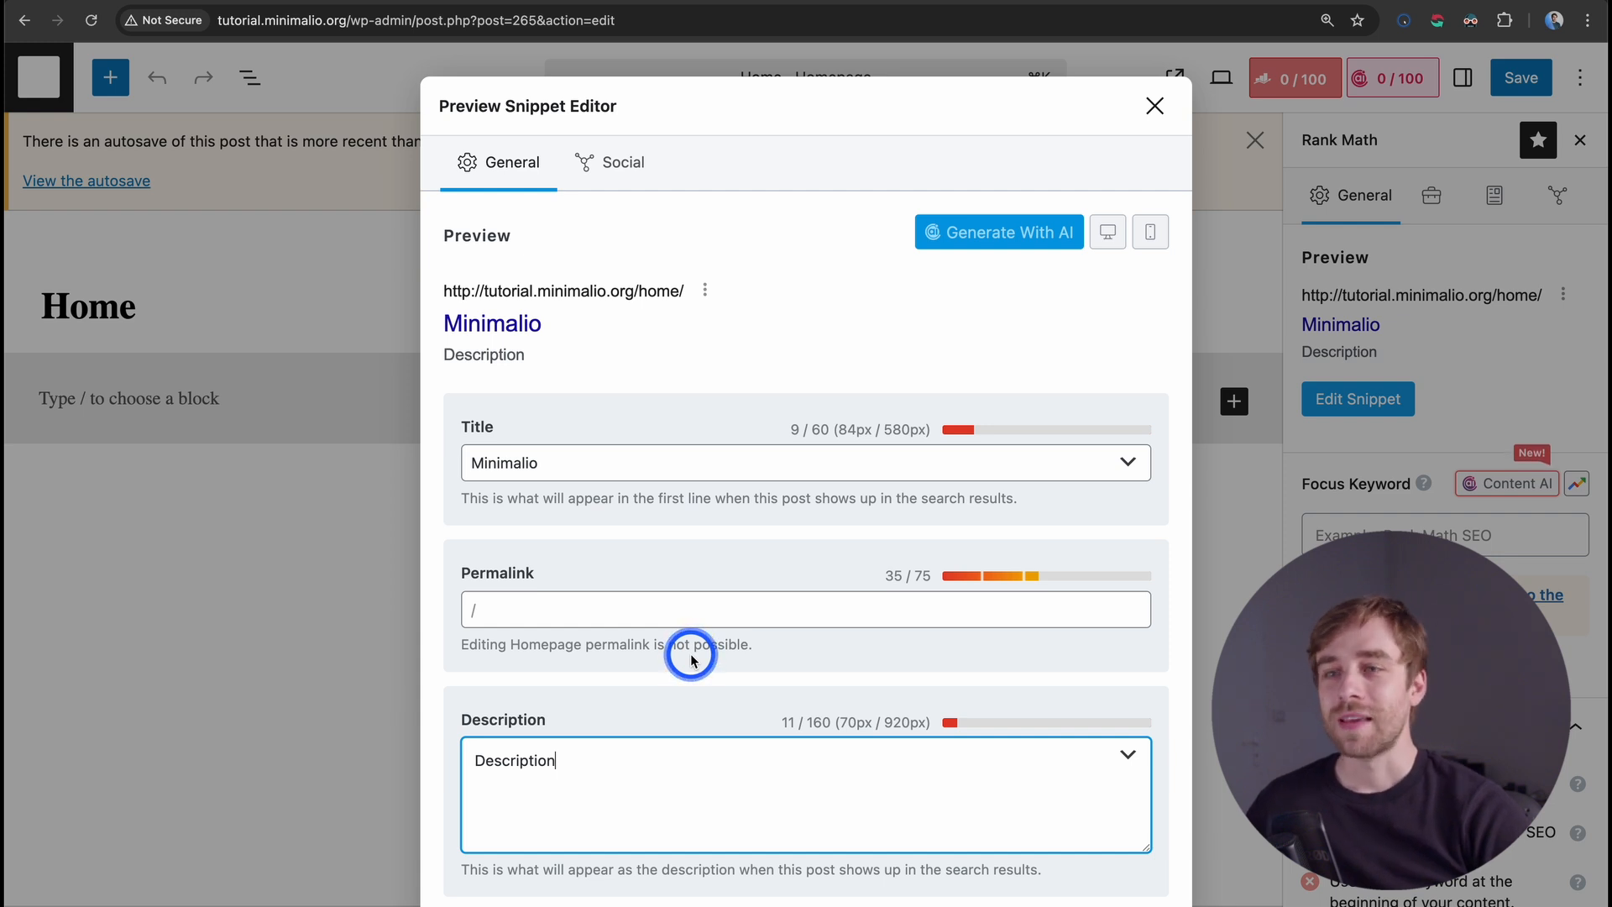
# Switch to the Google results for "minimalio" and highlight the first result's title and description
pyautogui.hotkey('ctrl', 'Up')
pyautogui.click(636, 346)
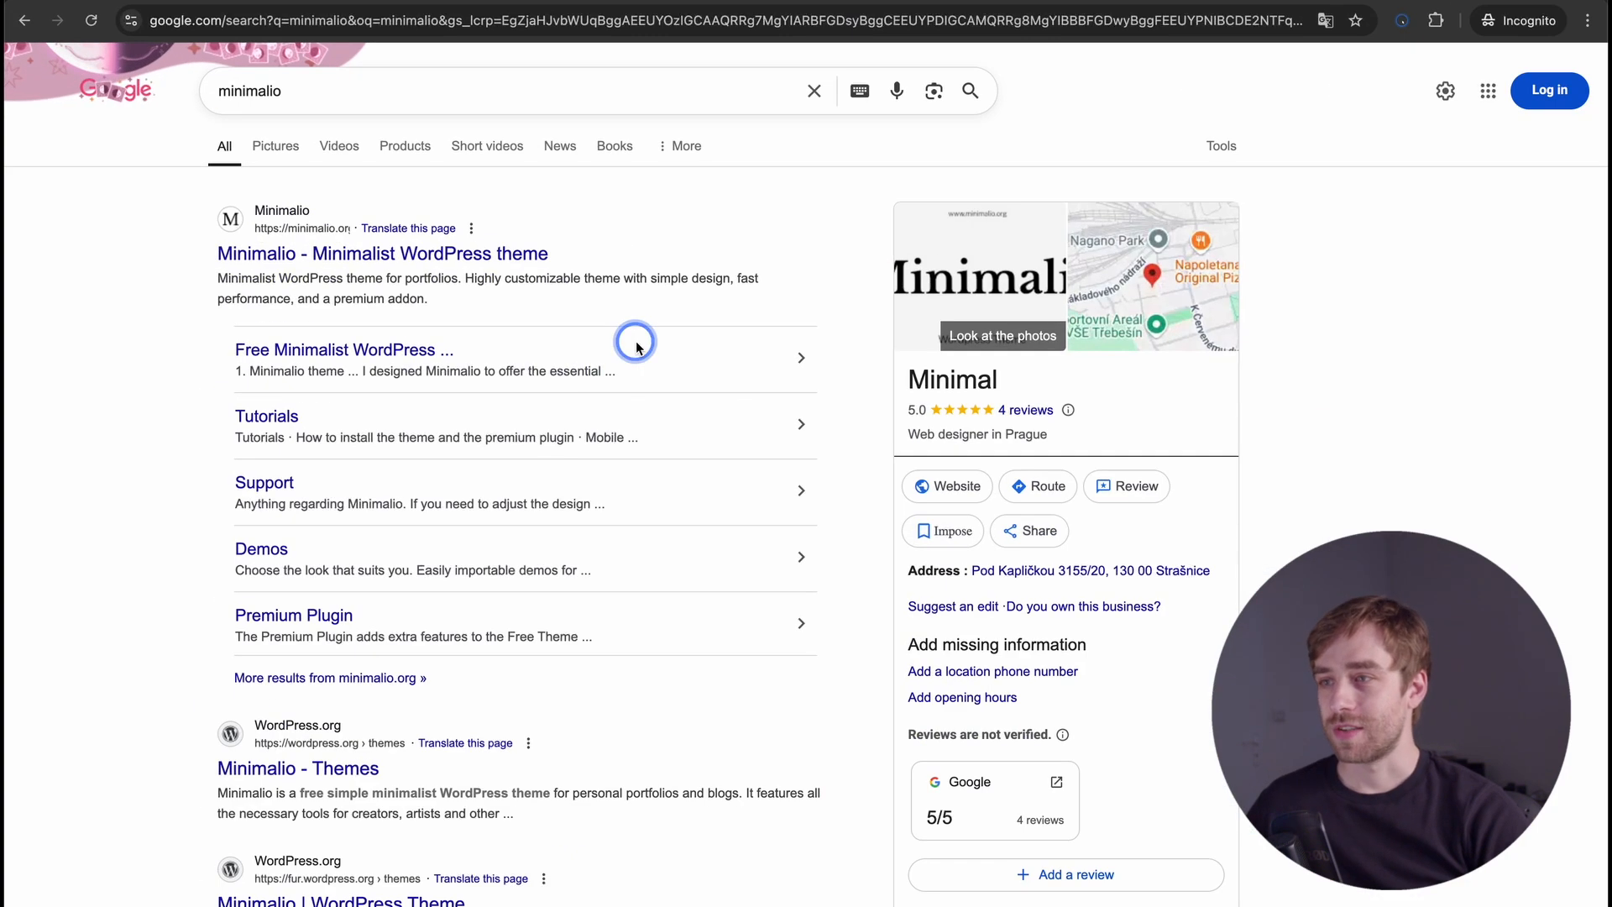
pyautogui.moveTo(601, 253); pyautogui.dragTo(222, 257)
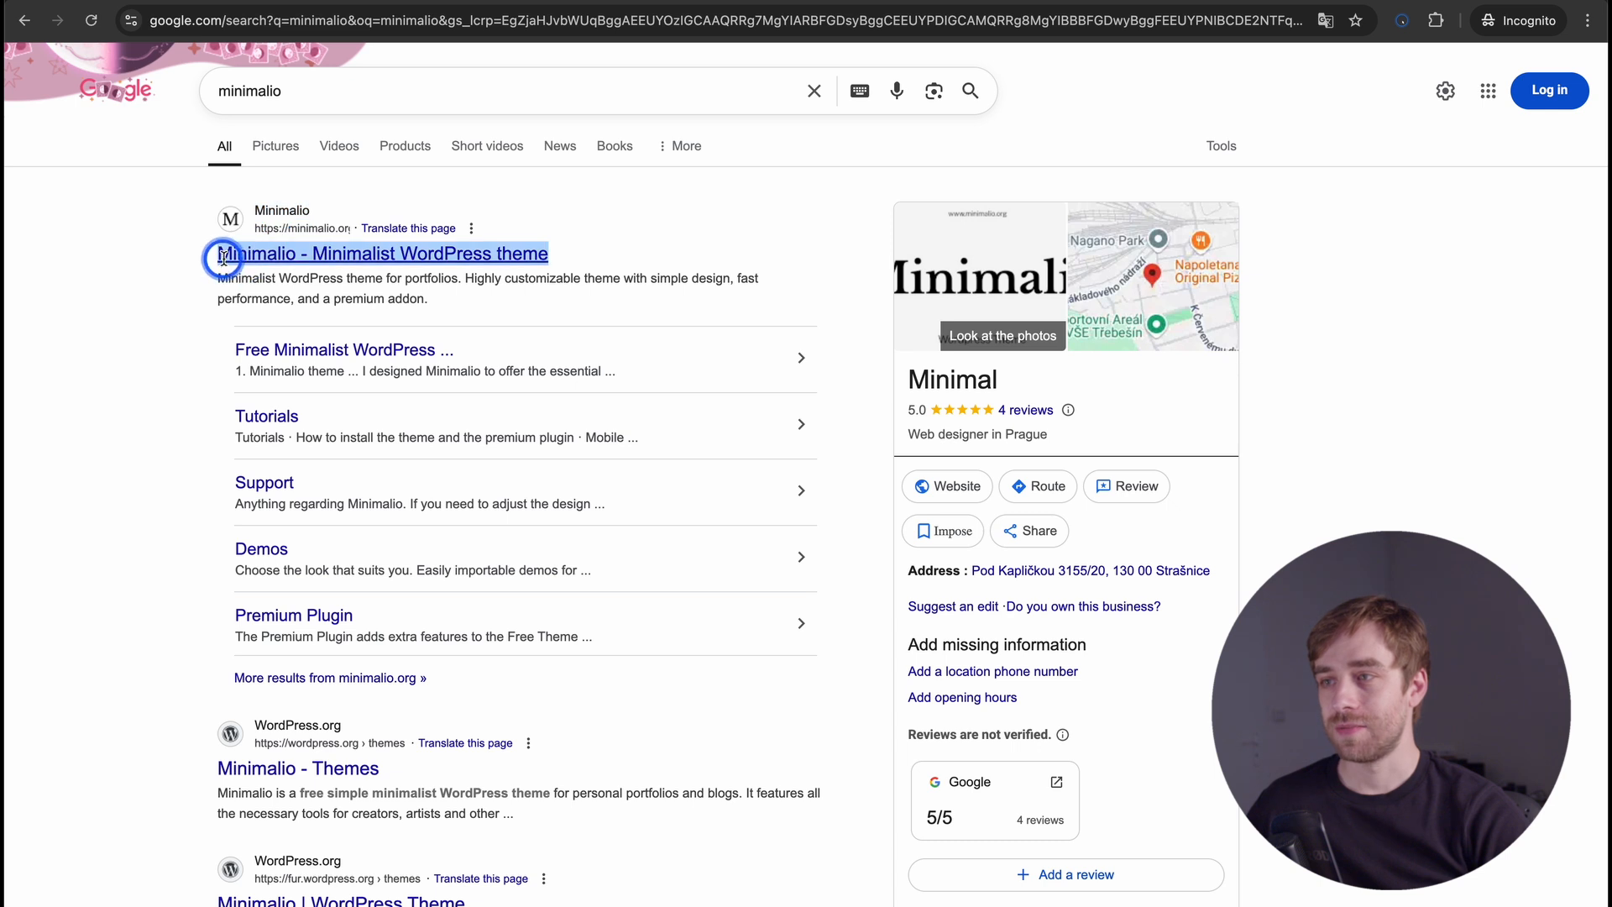
pyautogui.moveTo(461, 306); pyautogui.dragTo(215, 277)
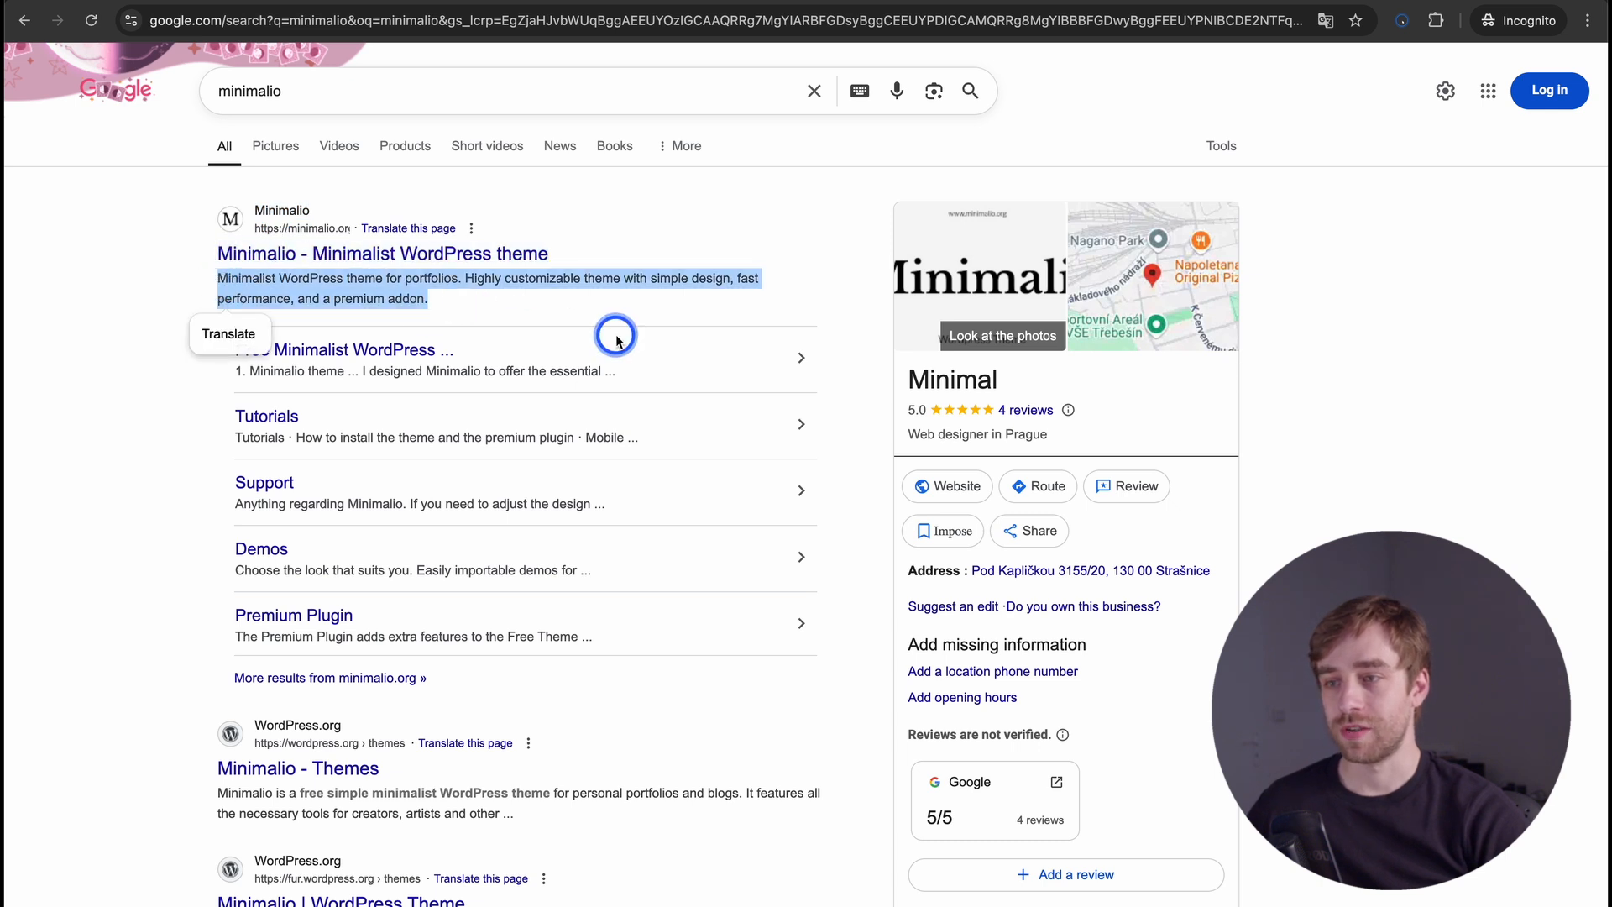
# Return to the Home page in WordPress, close the snippet editor and save the page
pyautogui.hotkey('ctrl', 'Up')
pyautogui.click(486, 340)
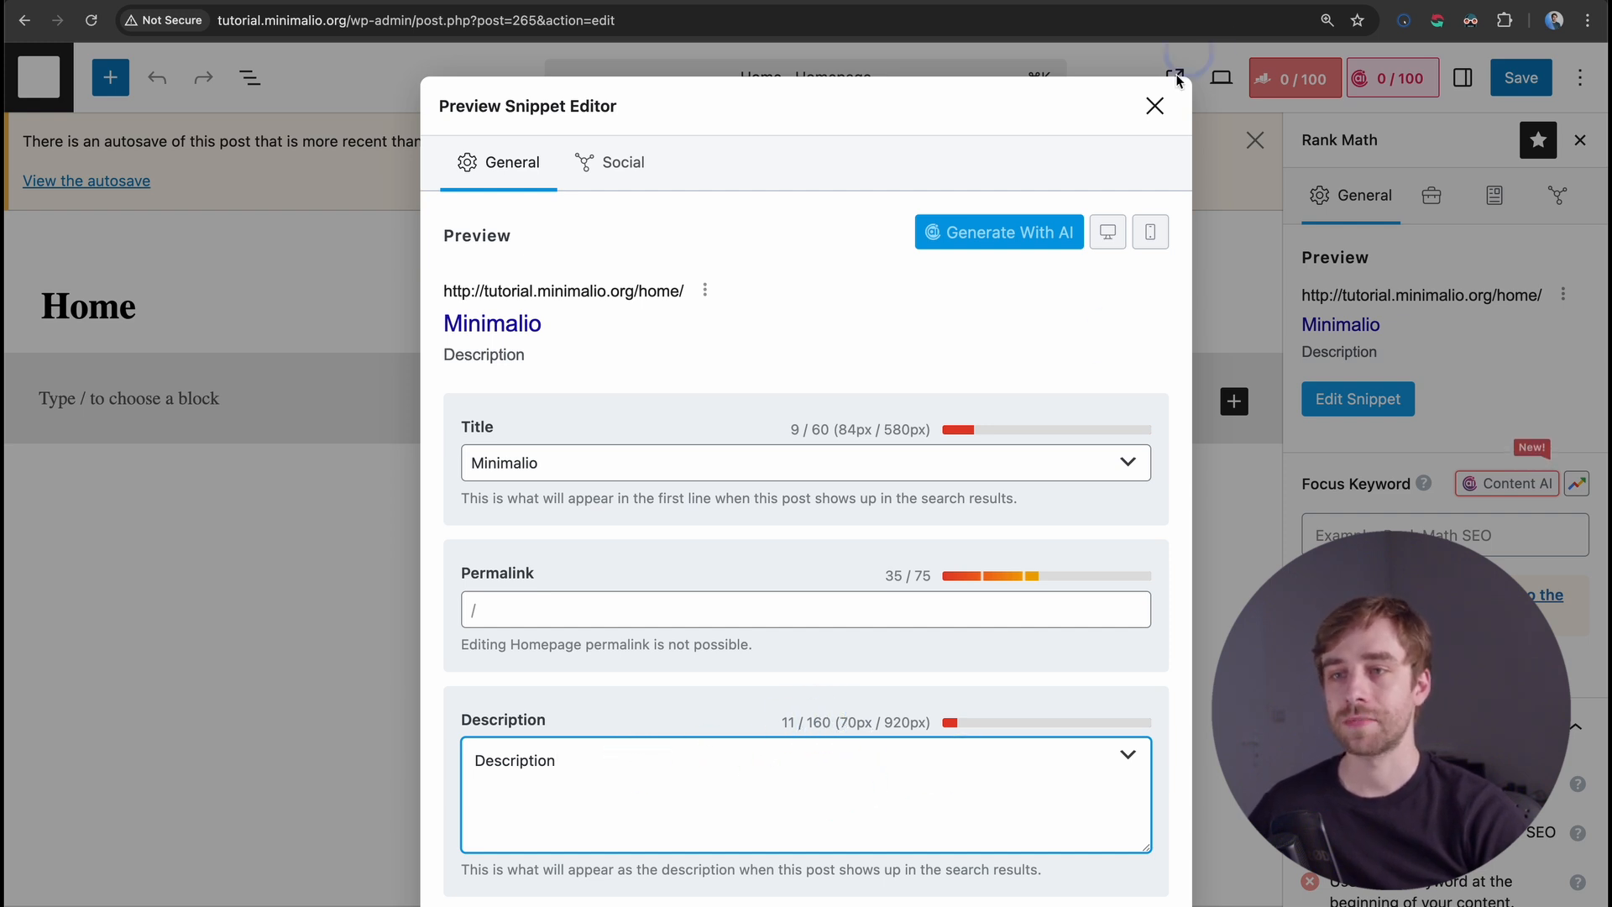
pyautogui.click(1157, 109)
pyautogui.click(1520, 77)
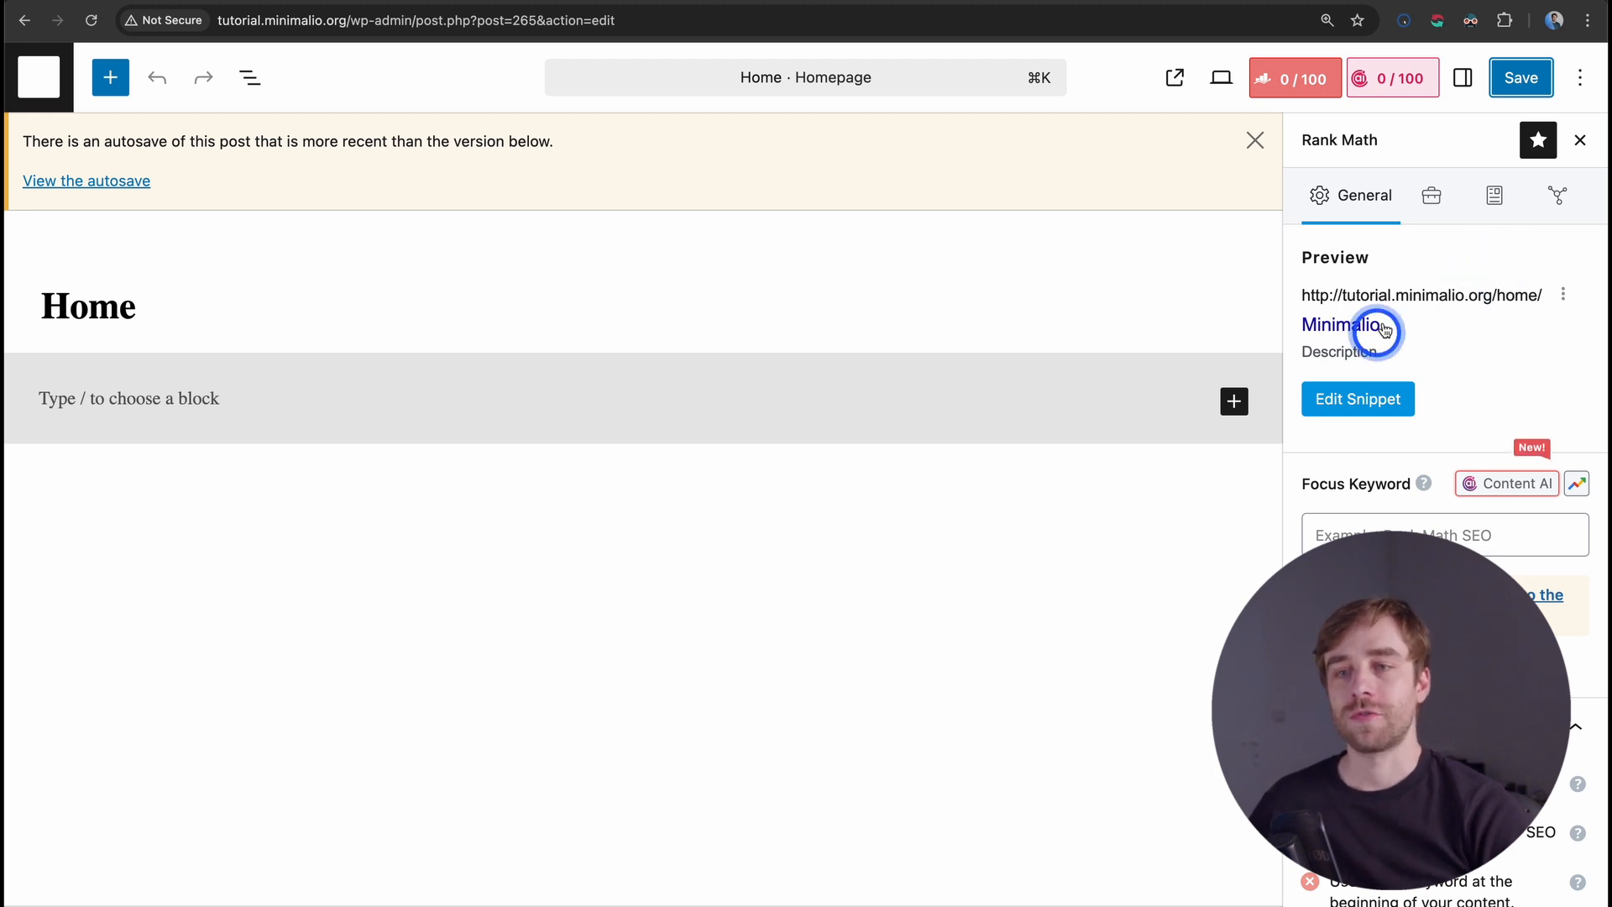
# Look through the Home page's remaining Rank Math settings, including Basic SEO checks, Advanced, Schema and Social
pyautogui.scroll(-5, 1520, 317)
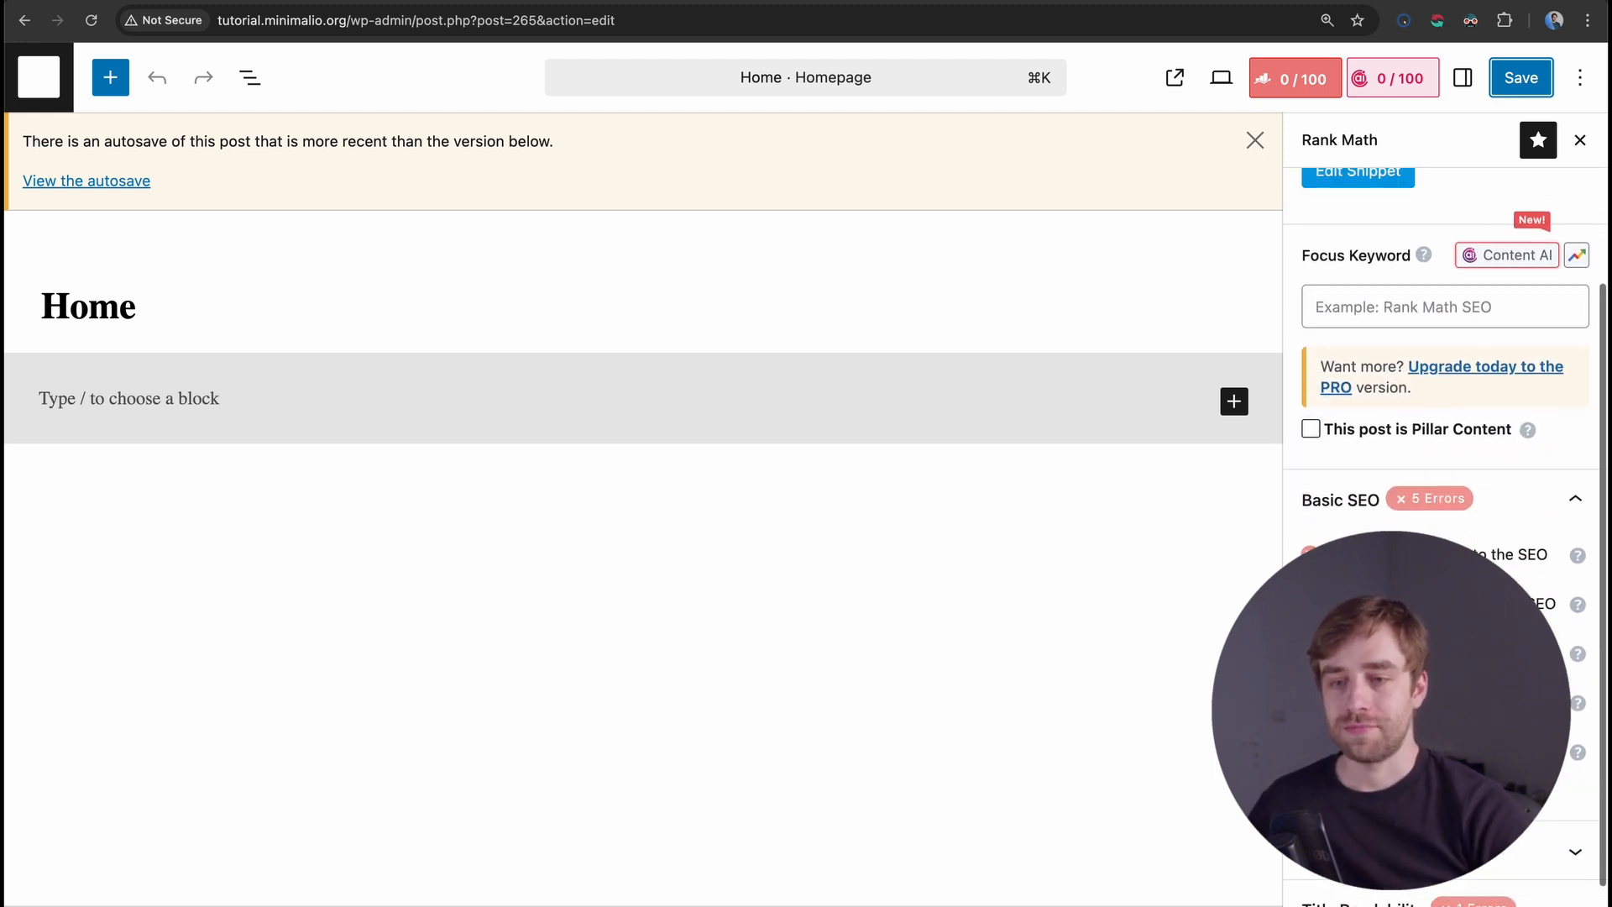
pyautogui.scroll(6, 1444, 420)
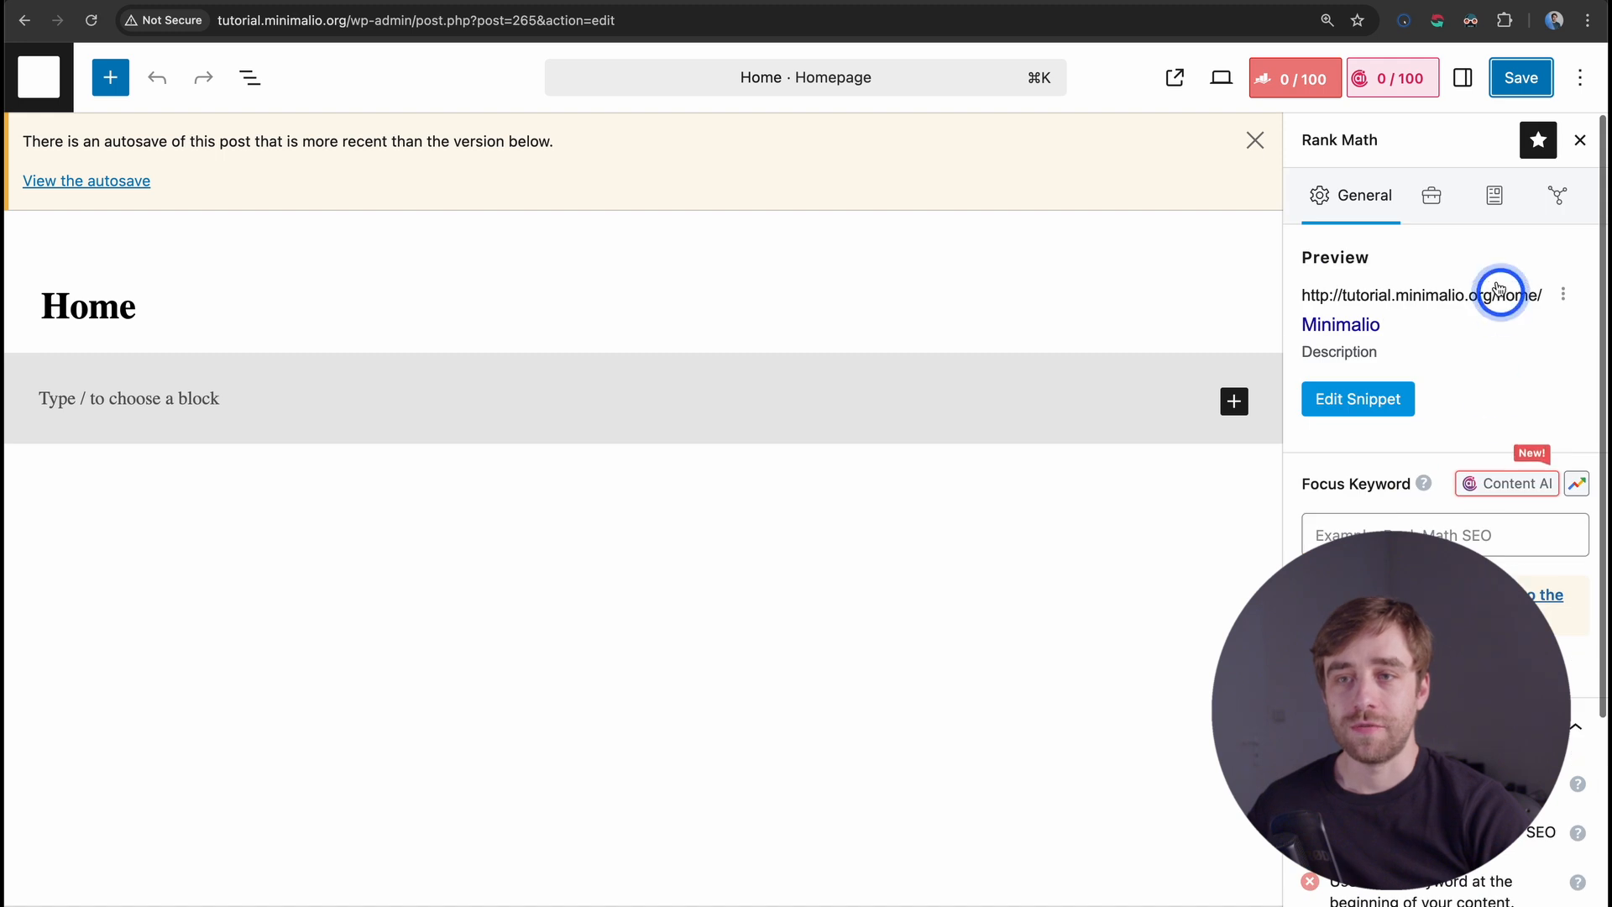
pyautogui.click(1427, 197)
pyautogui.click(1501, 195)
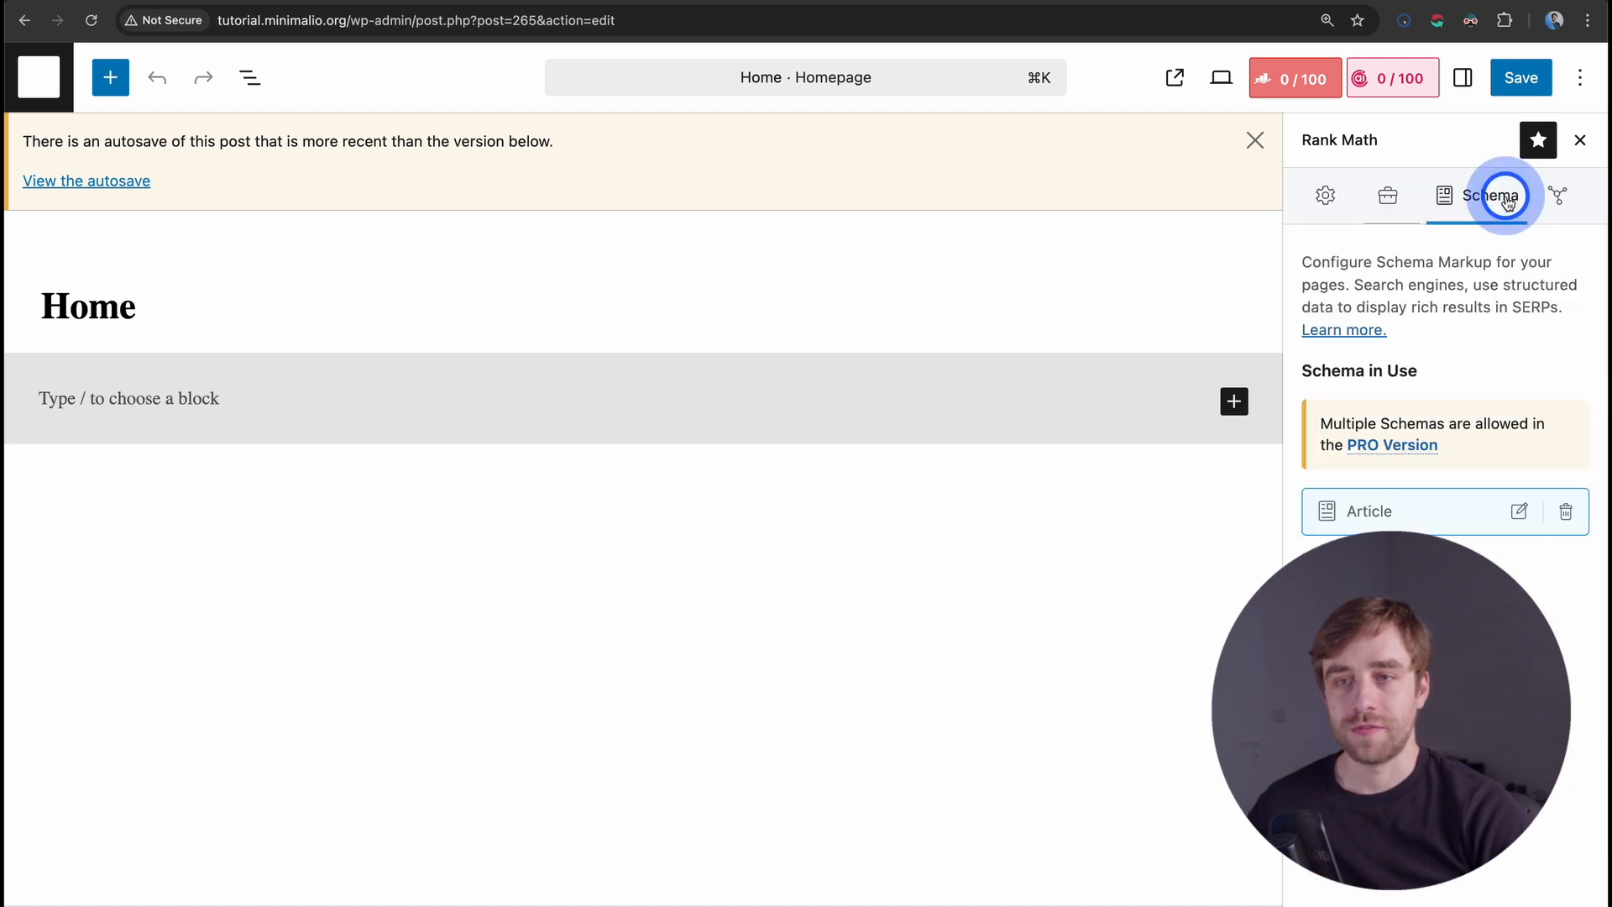
pyautogui.click(1555, 195)
pyautogui.click(1459, 336)
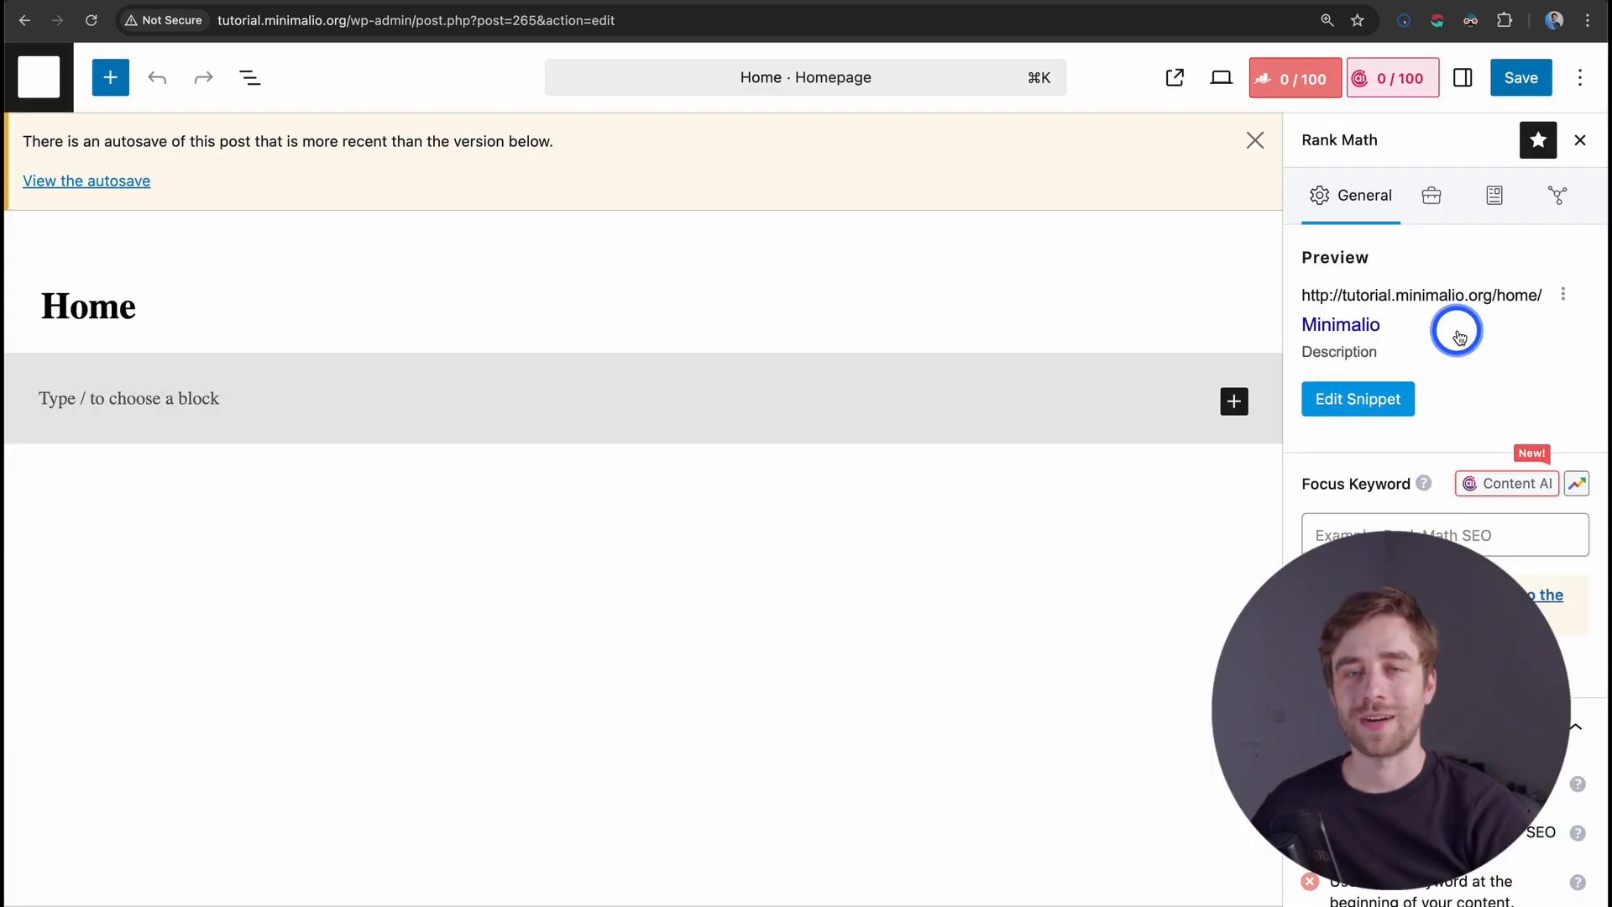